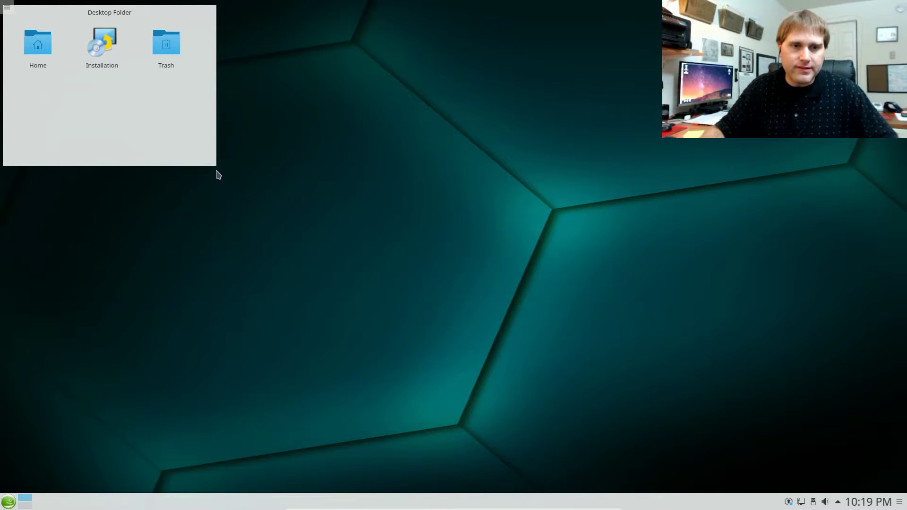
# - Drag the Desktop Folder widget (Home, Installation, Trash) from the top-left to the bottom-right corner
pyautogui.moveTo(218, 168); pyautogui.dragTo(905, 484)
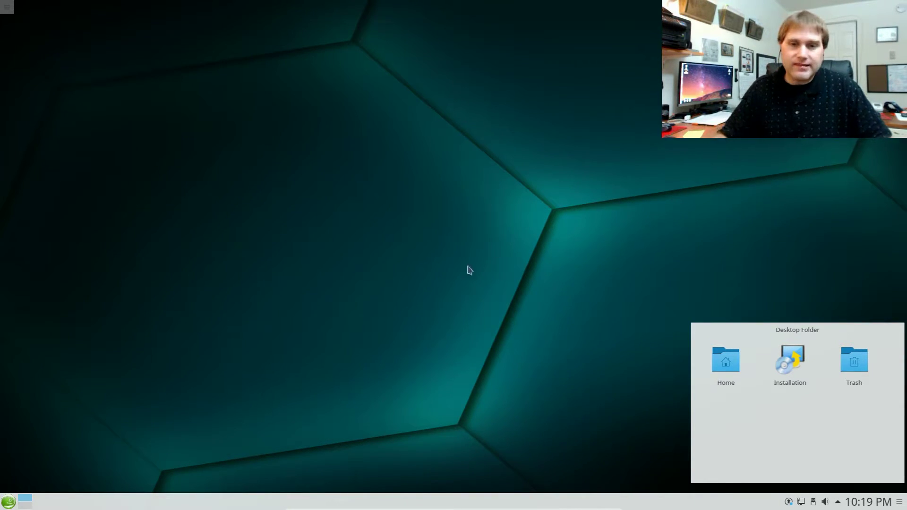
pyautogui.click(9, 503)
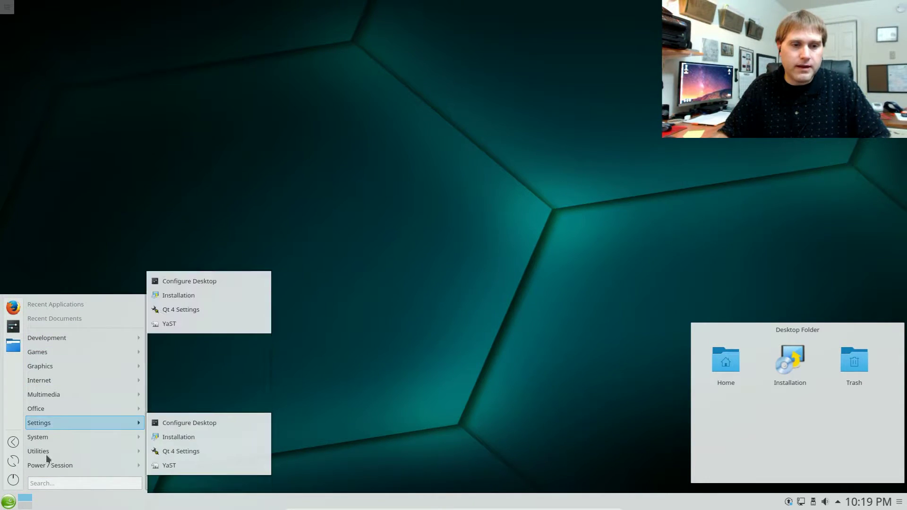
pyautogui.click(553, 357)
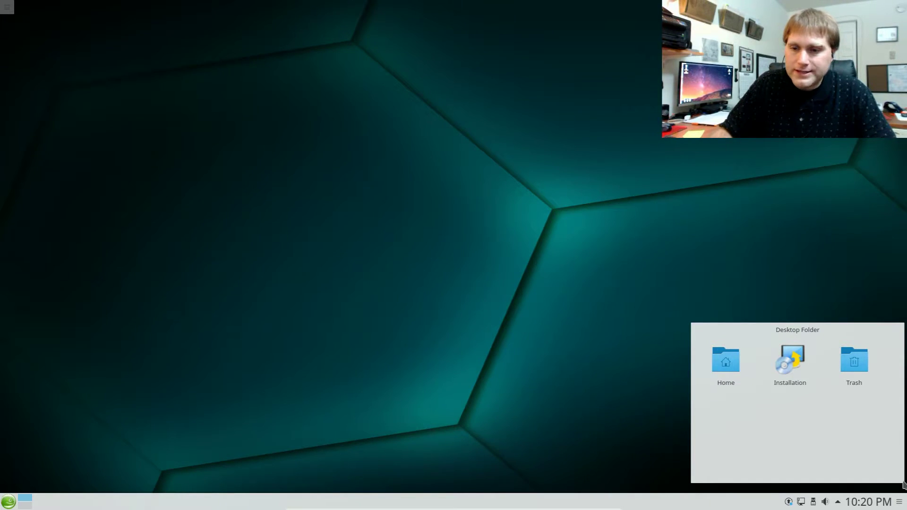
# - Nudge the Desktop Folder widget around, leaving it in the bottom-right corner
pyautogui.moveTo(902, 484); pyautogui.dragTo(880, 482)
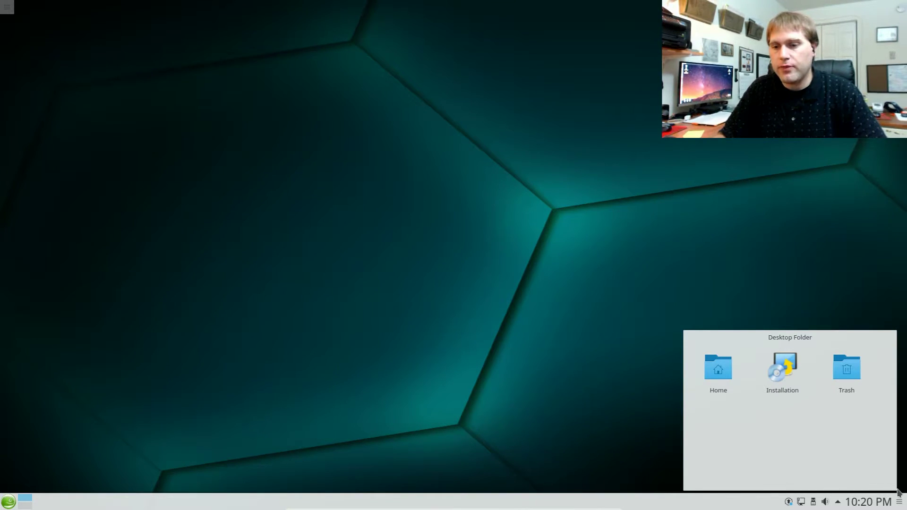
pyautogui.moveTo(893, 492)
pyautogui.mouseDown()
pyautogui.moveTo(693, 326)
pyautogui.moveTo(551, 178)
pyautogui.moveTo(320, 215)
pyautogui.moveTo(220, 364)
pyautogui.moveTo(745, 385)
pyautogui.moveTo(901, 437)
pyautogui.moveTo(894, 483)
pyautogui.mouseUp()
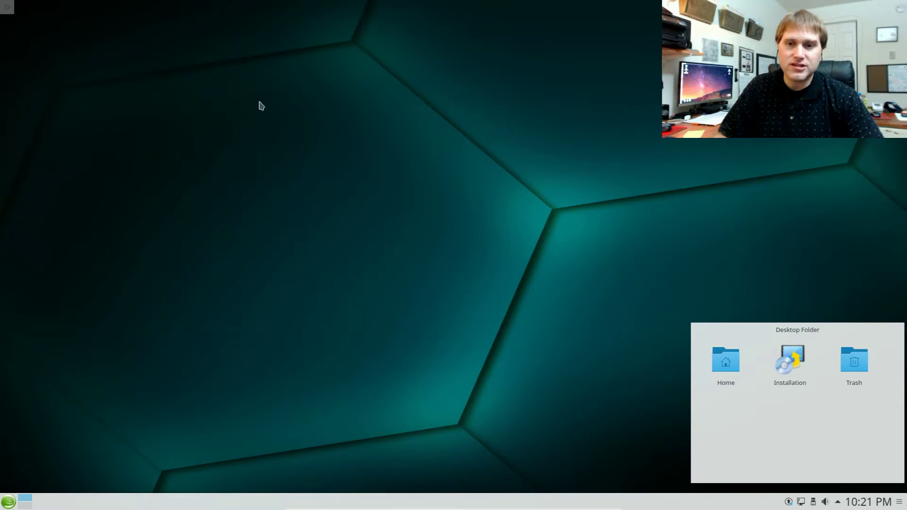
# - From Add Widgets, scroll to Timer and drop it in the middle of the desktop
pyautogui.click(10, 10)
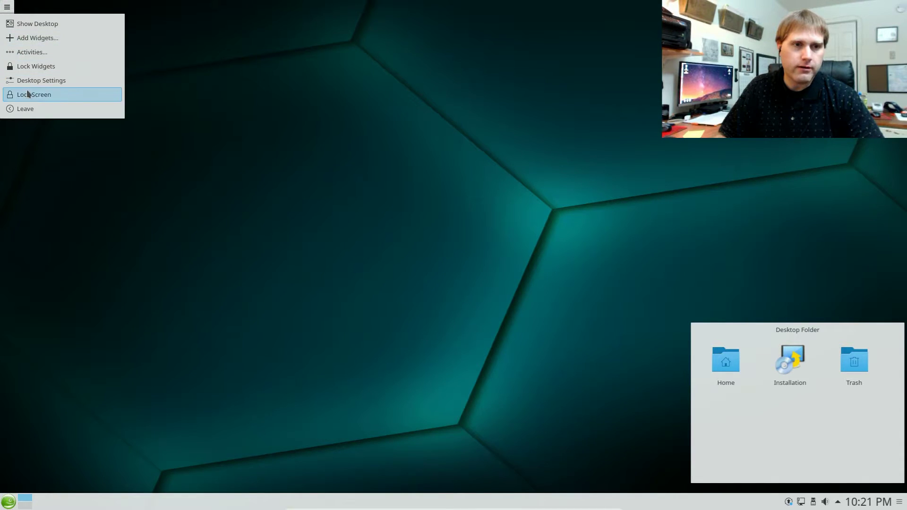
pyautogui.click(27, 39)
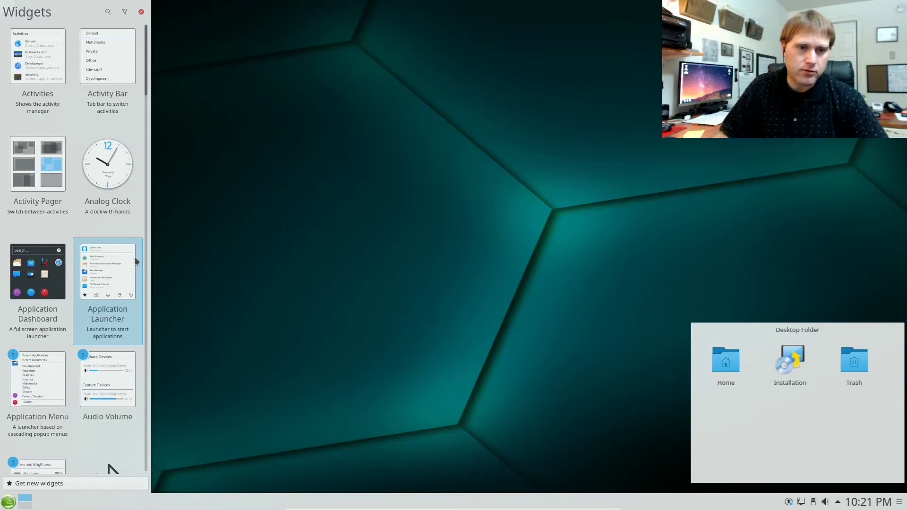
pyautogui.moveTo(151, 78); pyautogui.dragTo(170, 421)
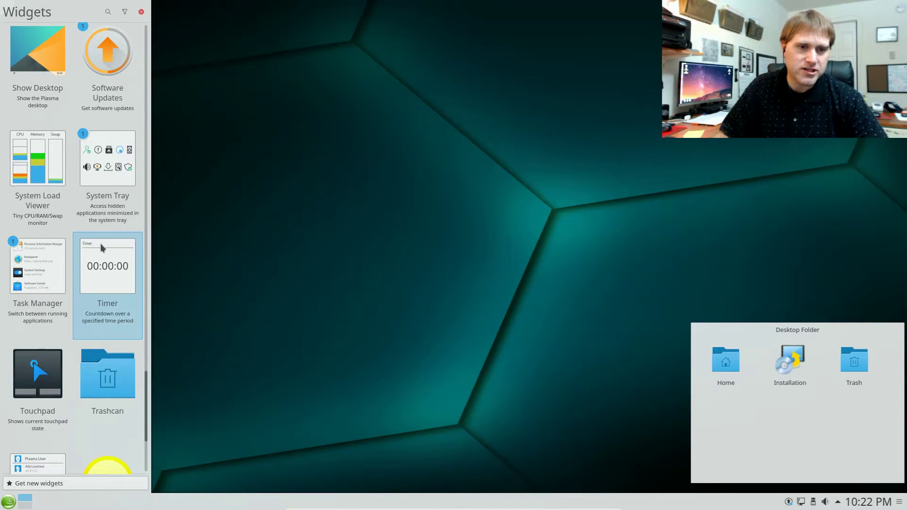
pyautogui.moveTo(101, 247); pyautogui.dragTo(432, 281)
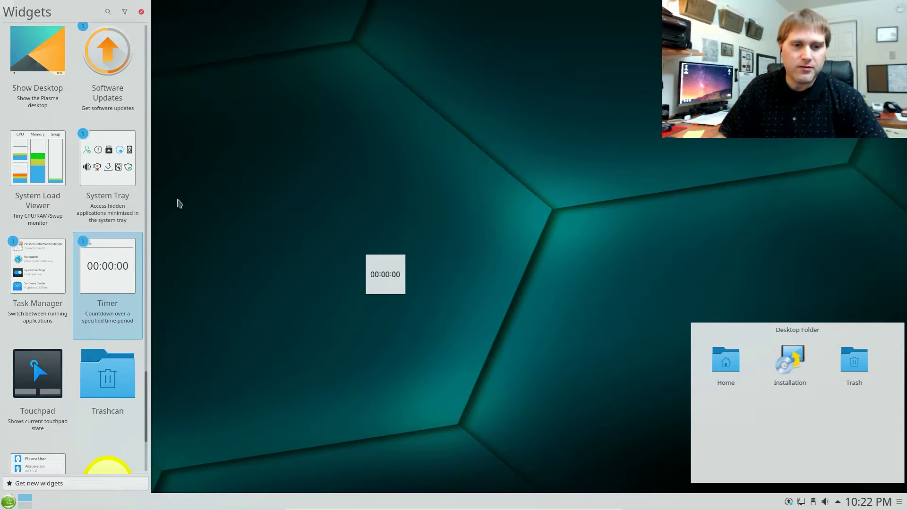
# - Close the Widgets panel, shift and greatly enlarge the Timer widget, then open its settings
pyautogui.click(142, 13)
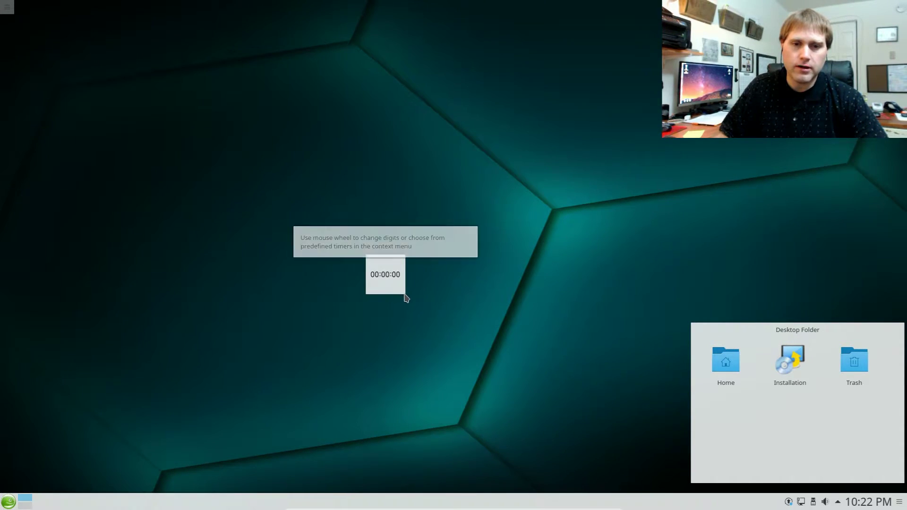
pyautogui.moveTo(407, 297); pyautogui.dragTo(391, 318)
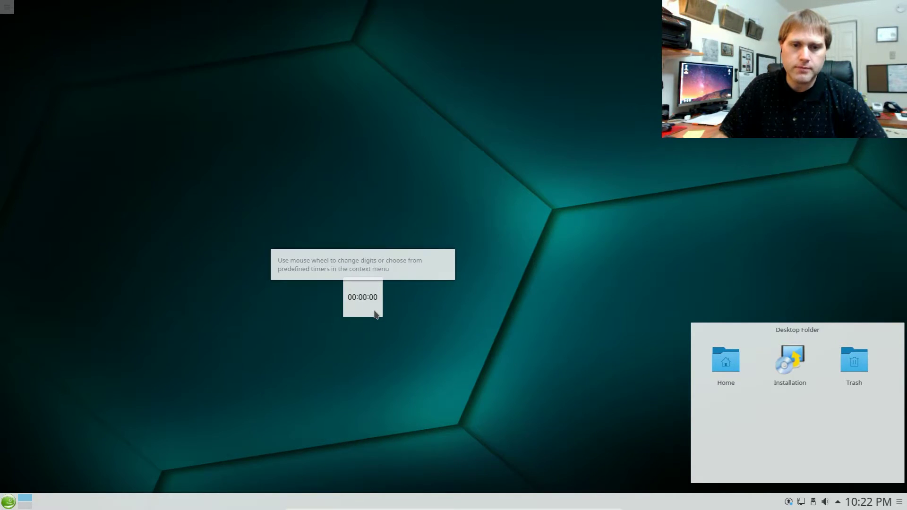
pyautogui.moveTo(375, 314)
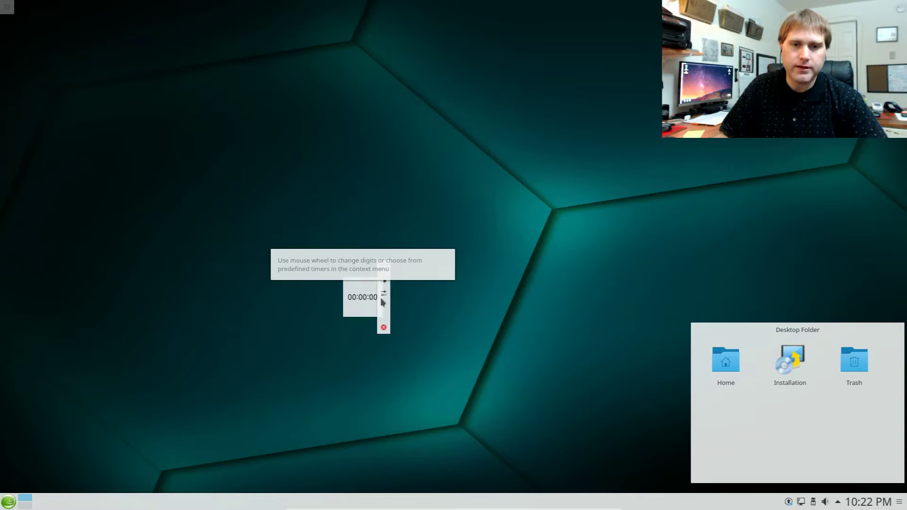
pyautogui.moveTo(391, 269); pyautogui.dragTo(489, 281)
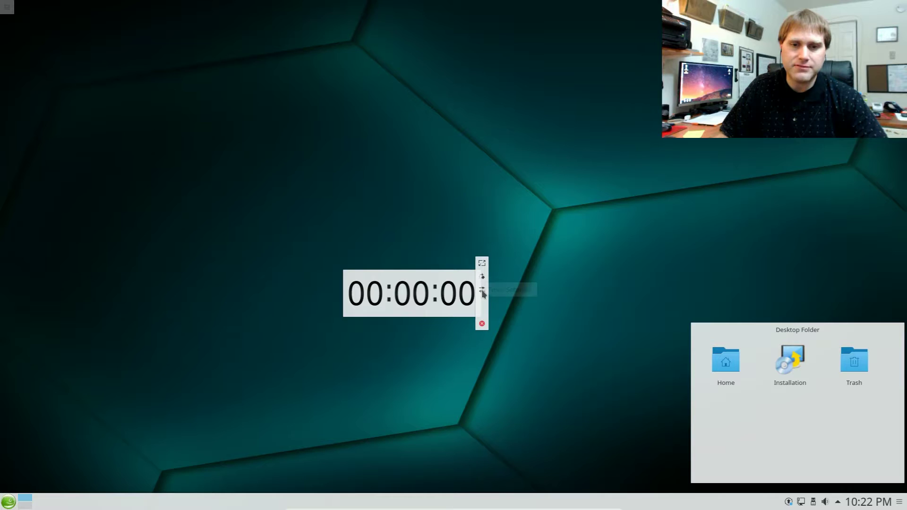
pyautogui.click(481, 290)
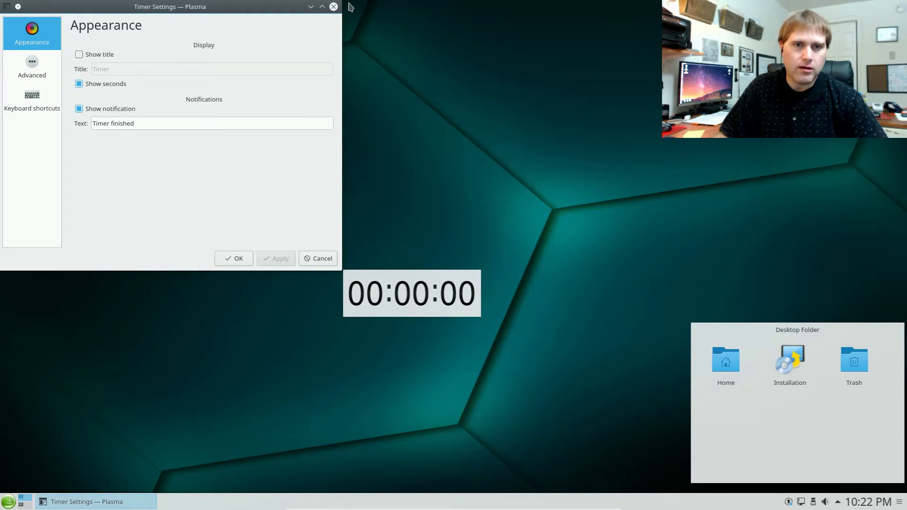
# - Minimize Timer Settings, scroll the minutes to set a countdown, and drag the timer upper right
pyautogui.click(311, 6)
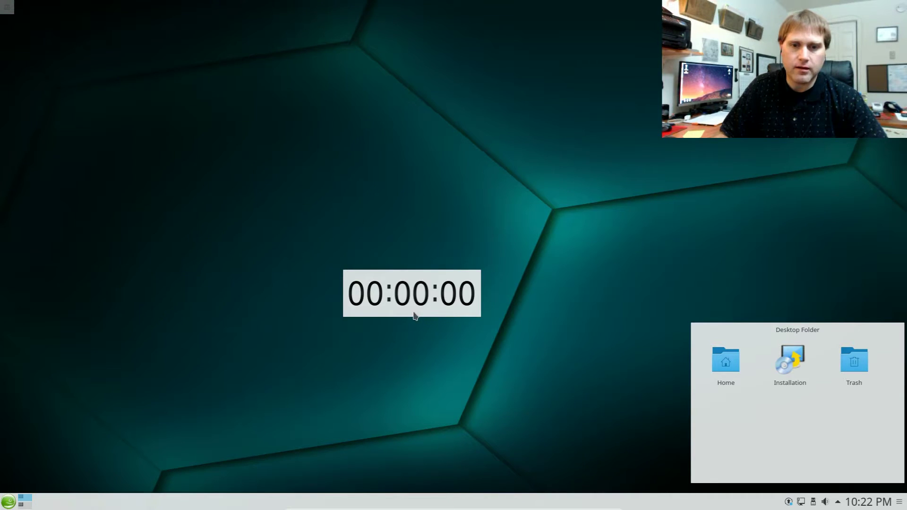
pyautogui.scroll(5, 411, 300)
pyautogui.scroll(-6, 413, 301)
pyautogui.scroll(-13, 412, 300)
pyautogui.scroll(-4, 414, 301)
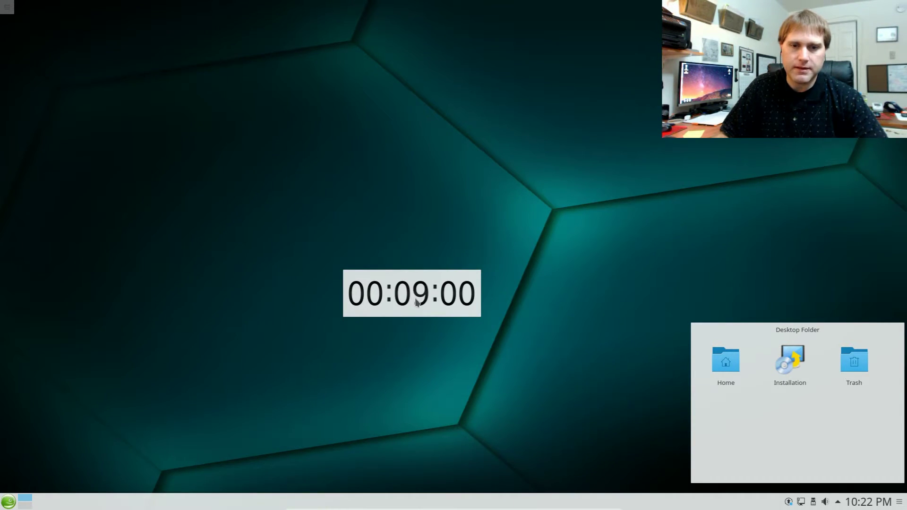
pyautogui.scroll(-3, 416, 303)
pyautogui.scroll(2, 423, 303)
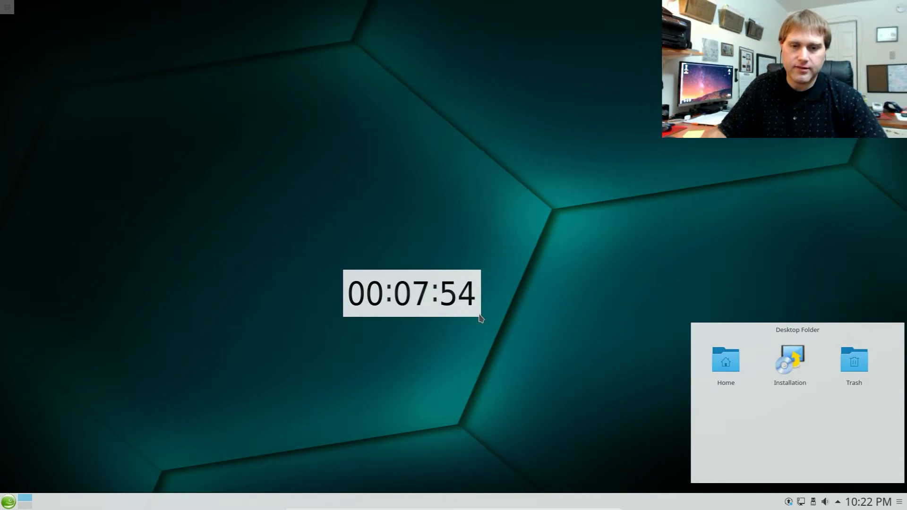
pyautogui.moveTo(481, 318); pyautogui.dragTo(841, 71)
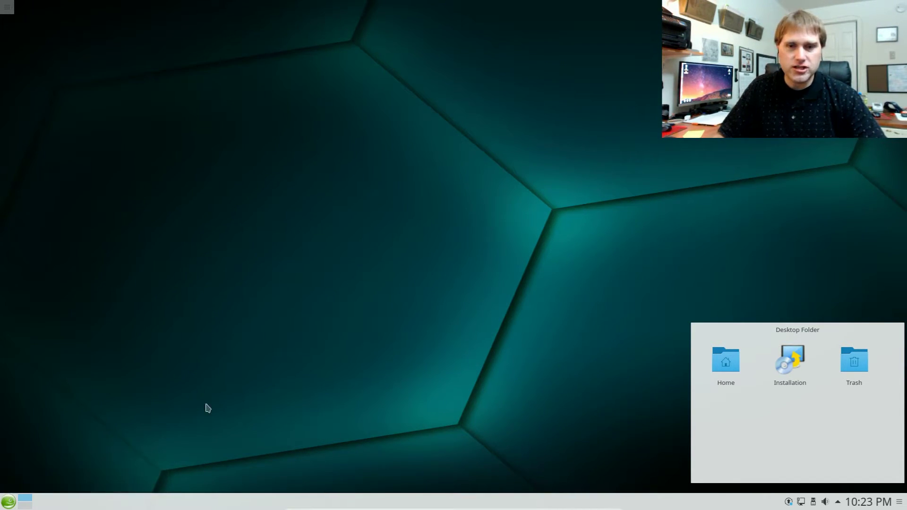
# - Search 'desk' in the launcher and open the Configure Desktop settings
pyautogui.click(13, 500)
pyautogui.moveTo(39, 455)
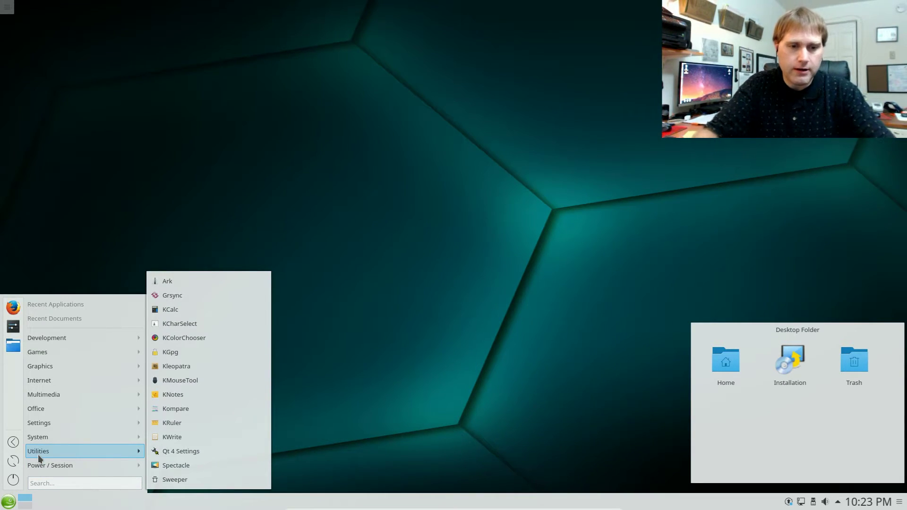
pyautogui.write('desk')
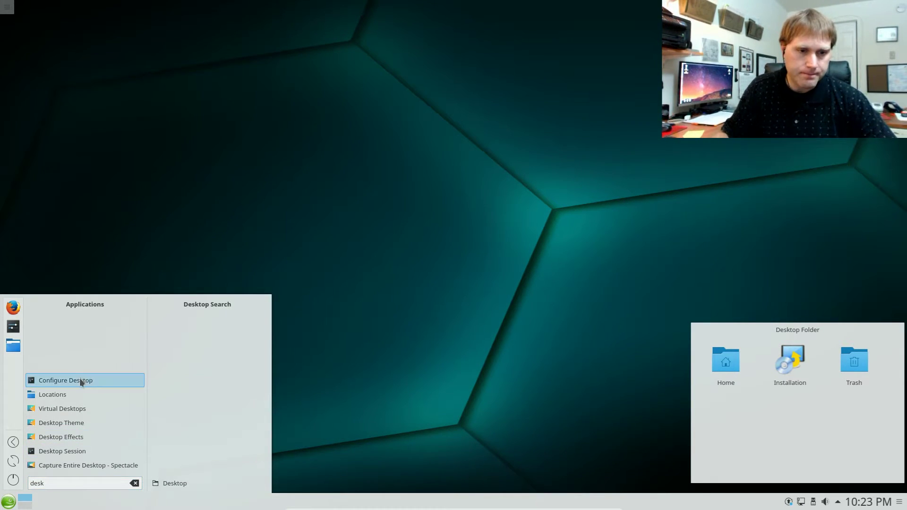
pyautogui.click(79, 380)
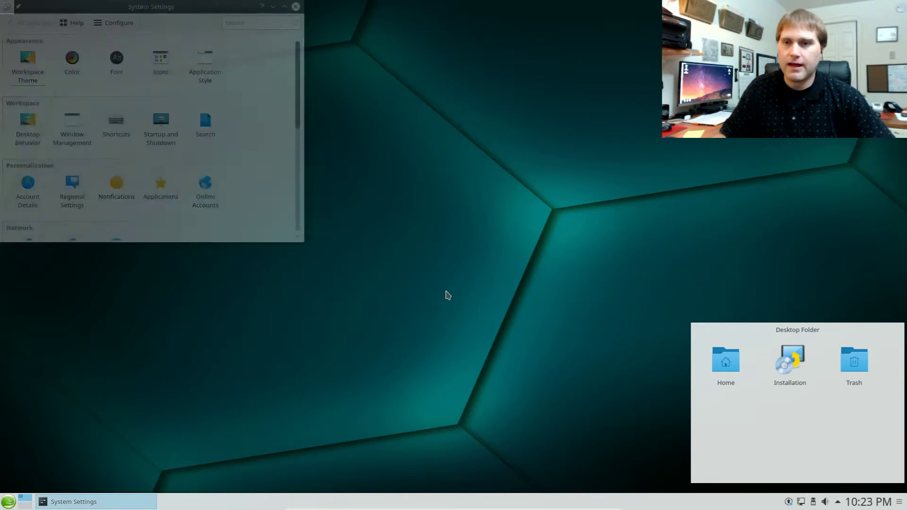
# - Under Workspace Theme > Desktop Theme, select Oxygen and apply it
pyautogui.click(26, 70)
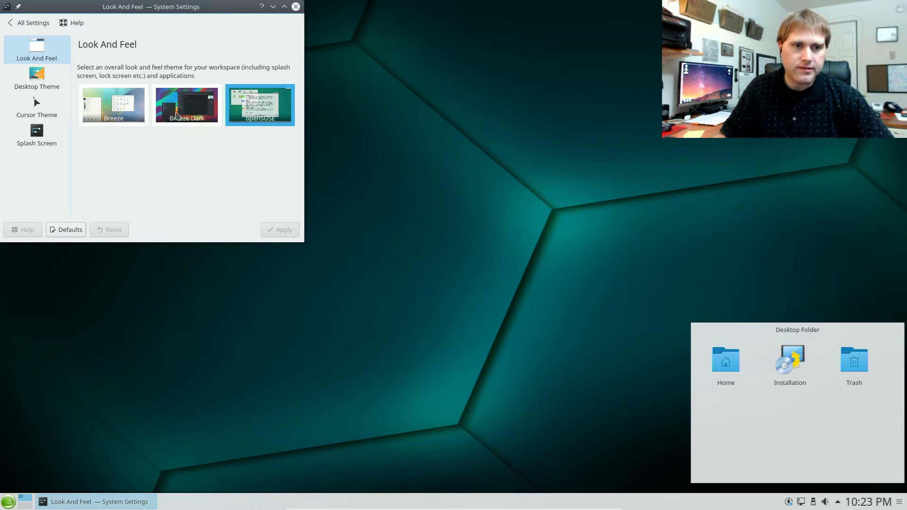
pyautogui.click(36, 79)
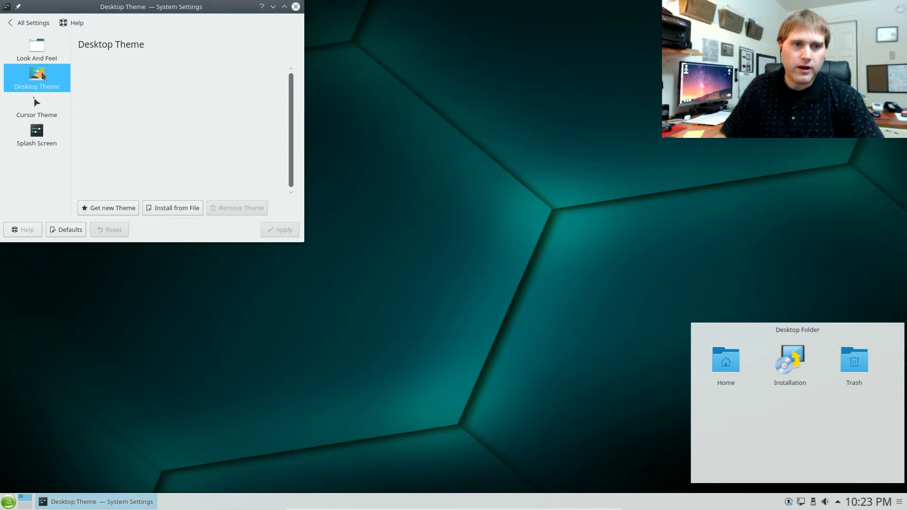
pyautogui.click(255, 173)
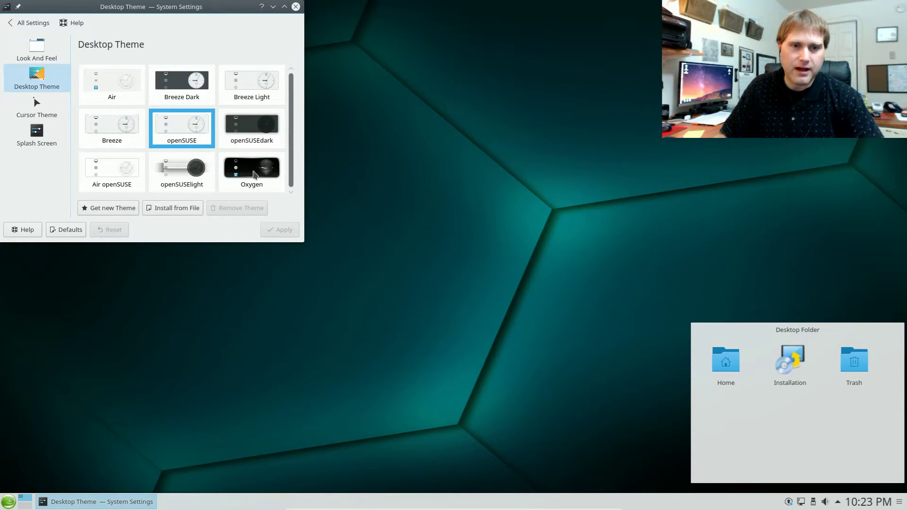
pyautogui.click(288, 230)
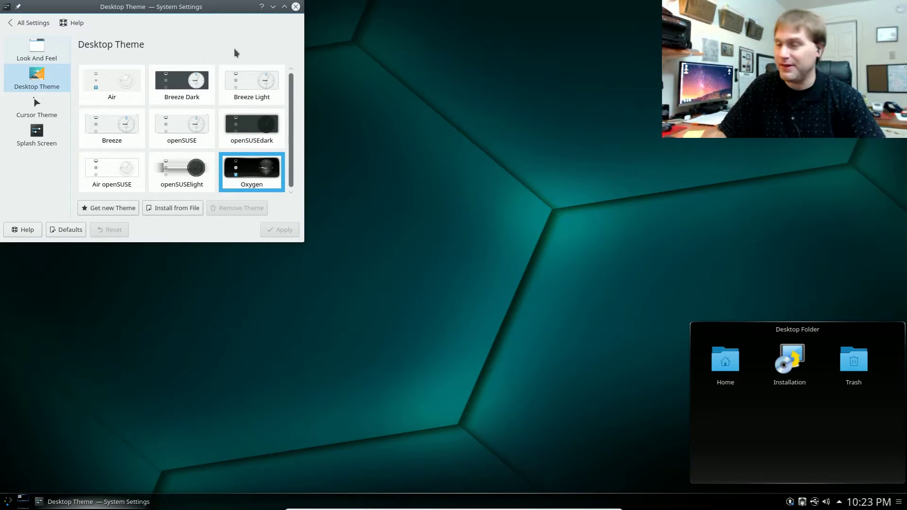
# - Apply the Breeze Dark look and feel on the Look And Feel page
pyautogui.press('Up')
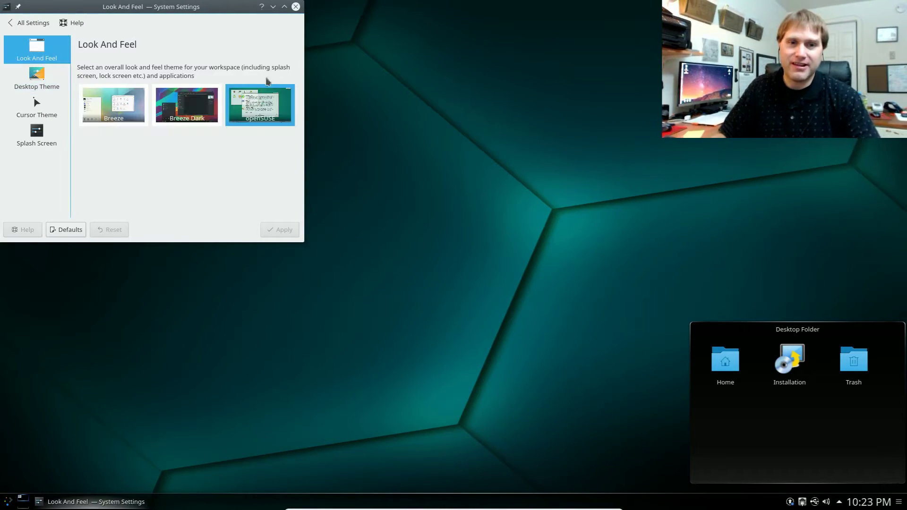
pyautogui.click(208, 105)
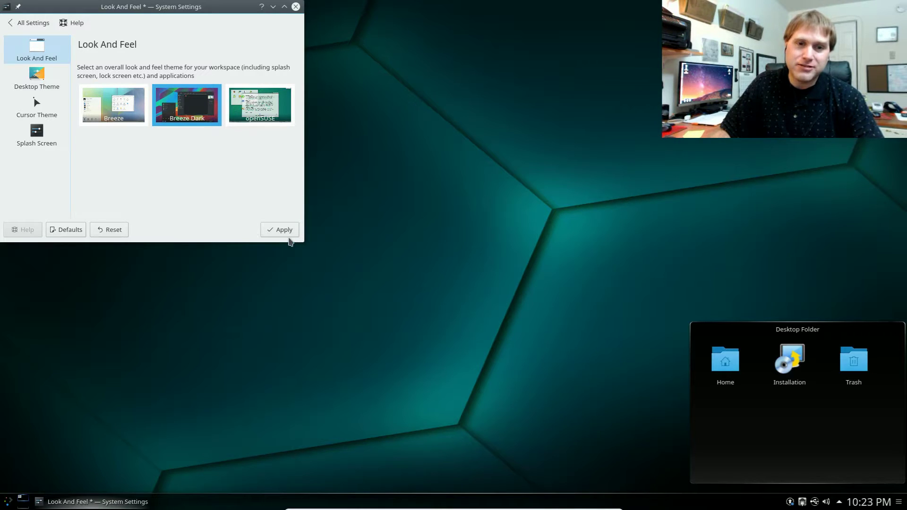
pyautogui.click(290, 236)
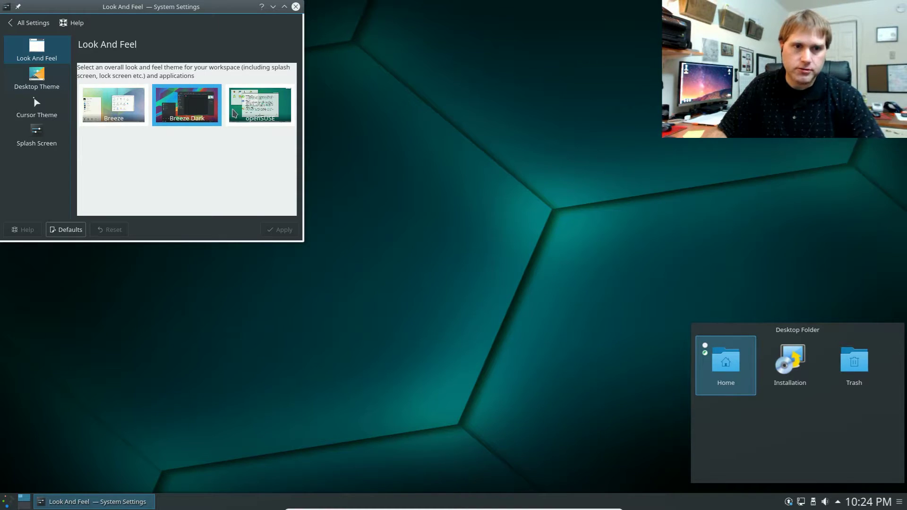
# - Reapply the Oxygen desktop theme, view Cursor Theme, then close System Settings
pyautogui.click(38, 84)
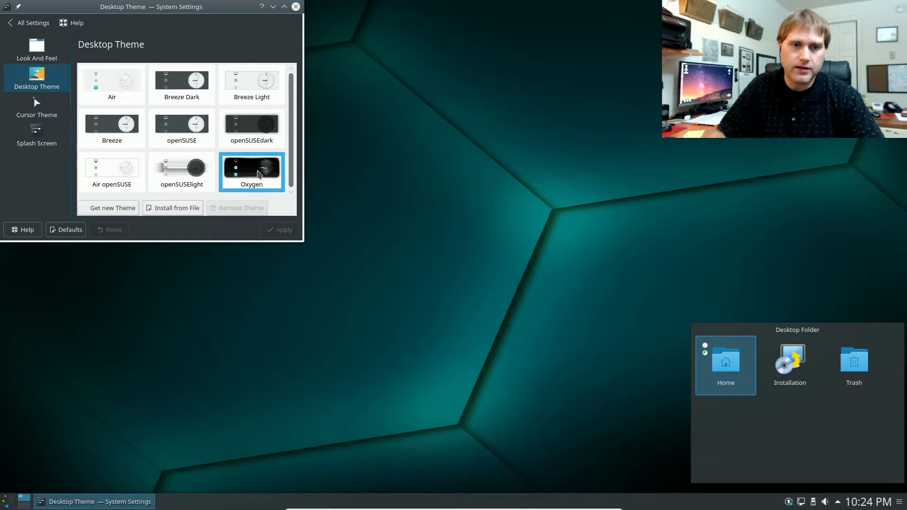
pyautogui.click(251, 141)
pyautogui.click(254, 171)
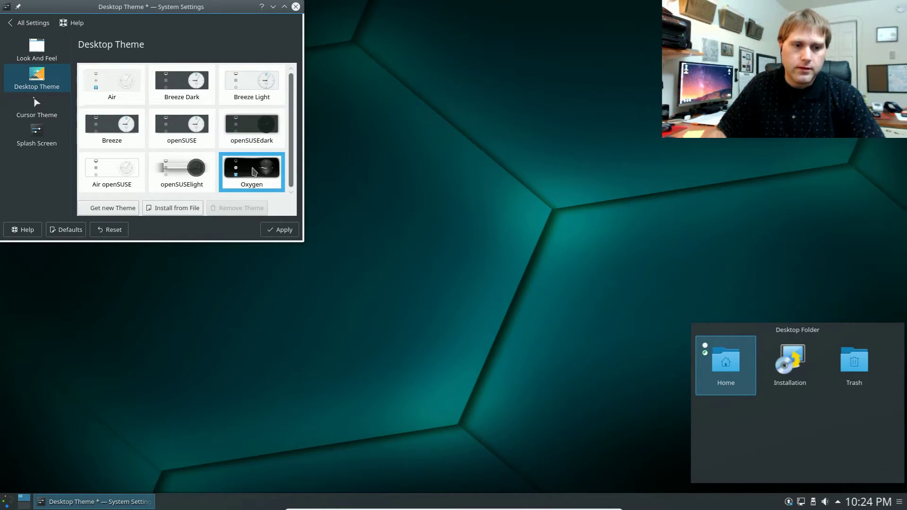
pyautogui.click(287, 230)
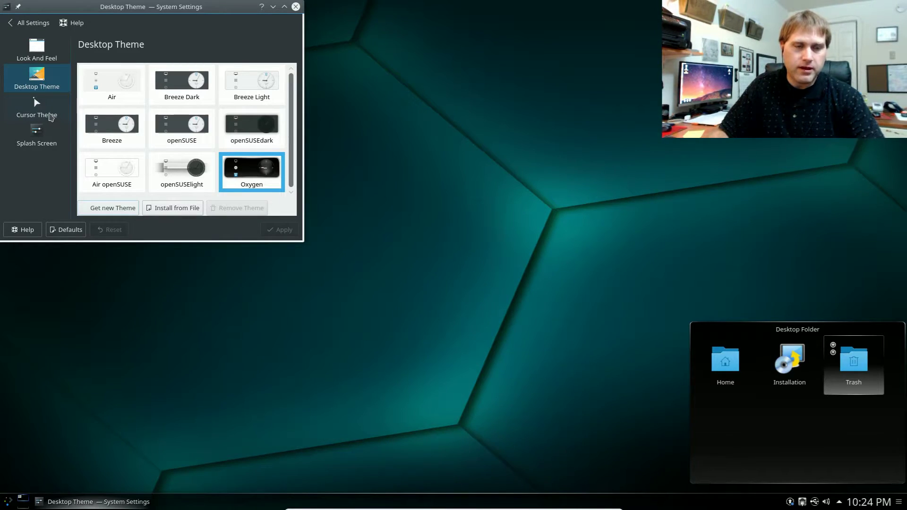
pyautogui.click(51, 116)
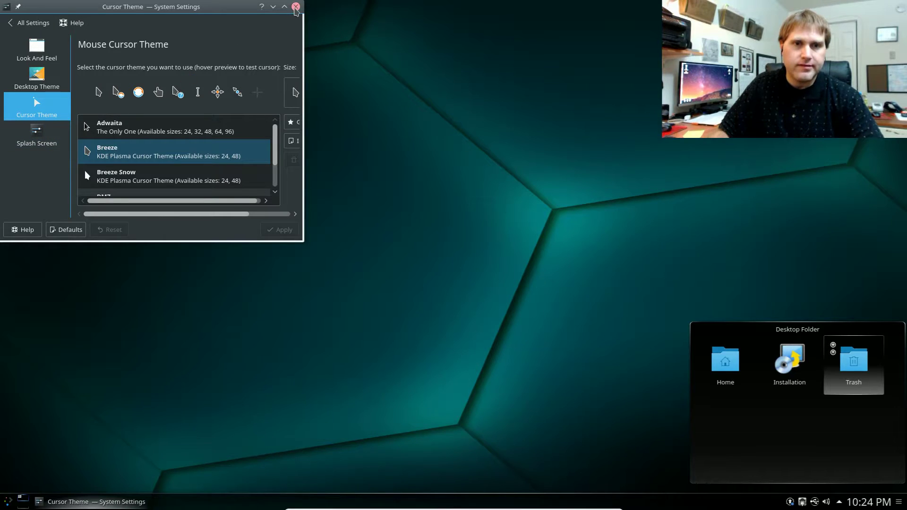
pyautogui.click(296, 7)
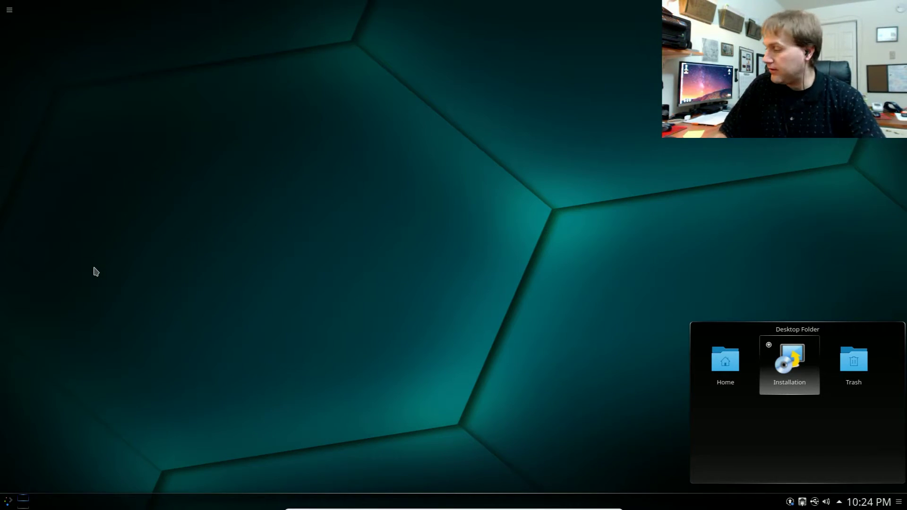
# - Search 'setting' in the launcher and the alt+space command search, dismissing both
pyautogui.click(9, 502)
pyautogui.write('setting')
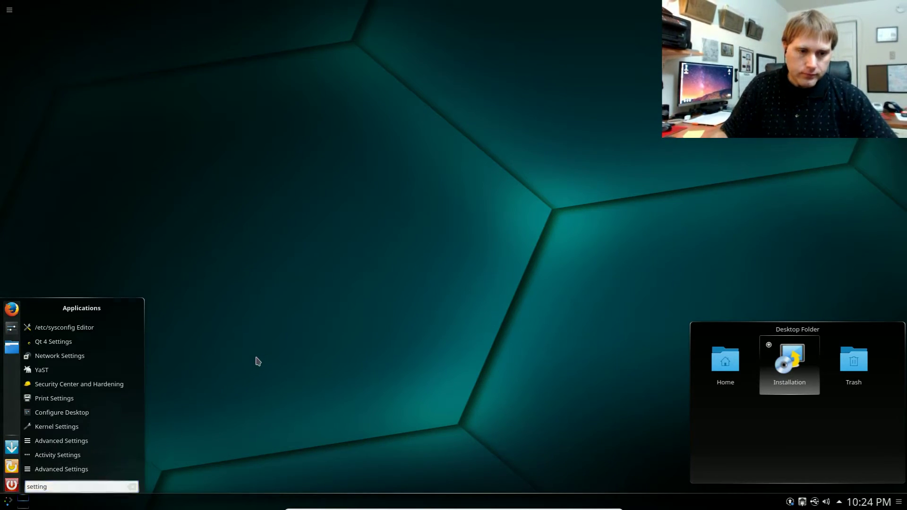
pyautogui.click(258, 362)
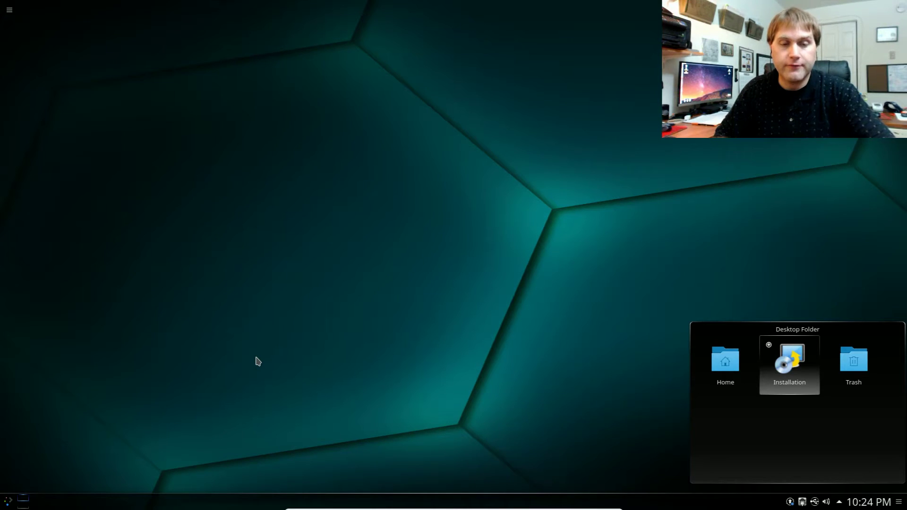
pyautogui.hotkey('alt', 'space')
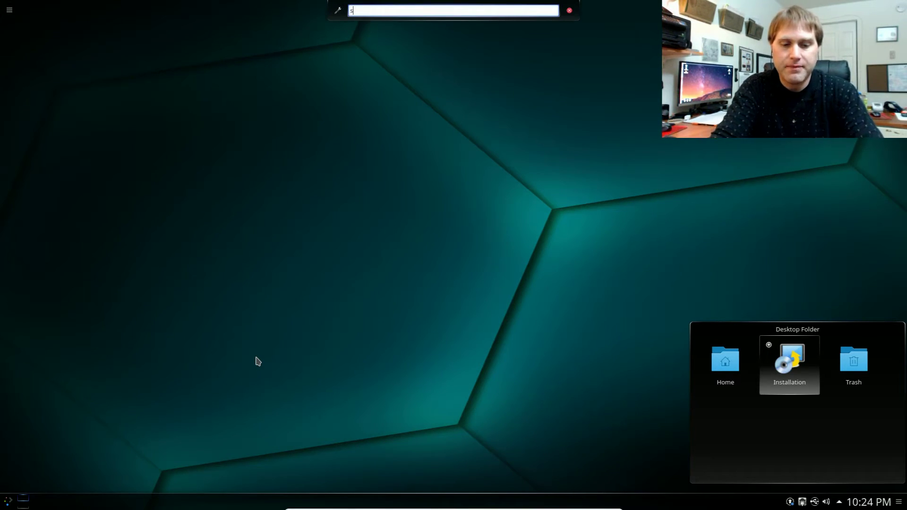
pyautogui.write('set')
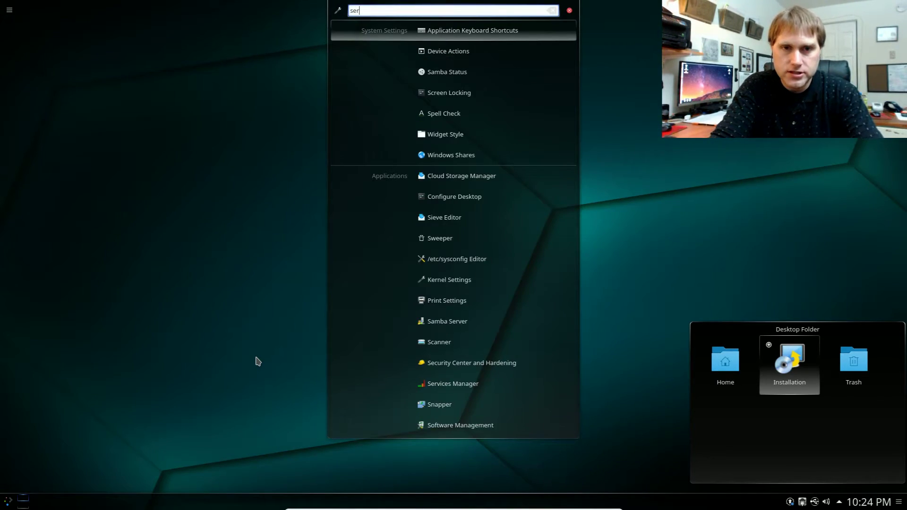
pyautogui.write('tin')
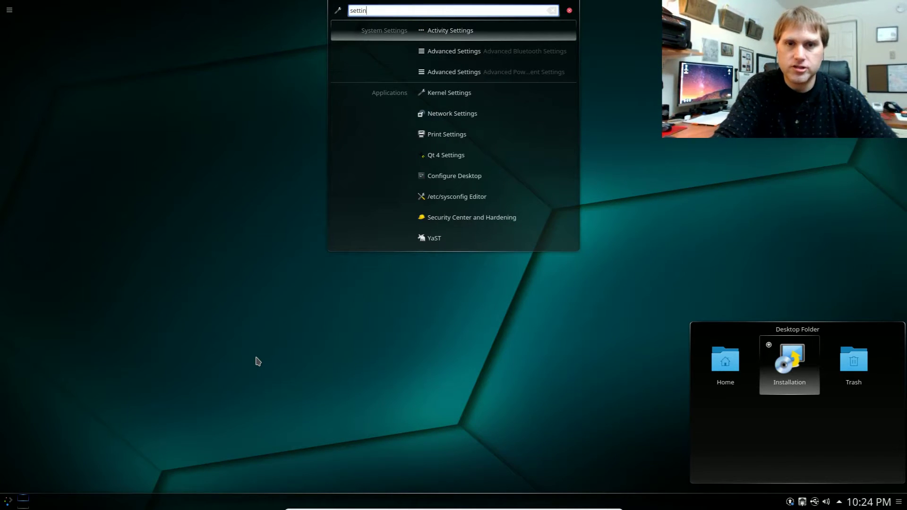
pyautogui.click(452, 177)
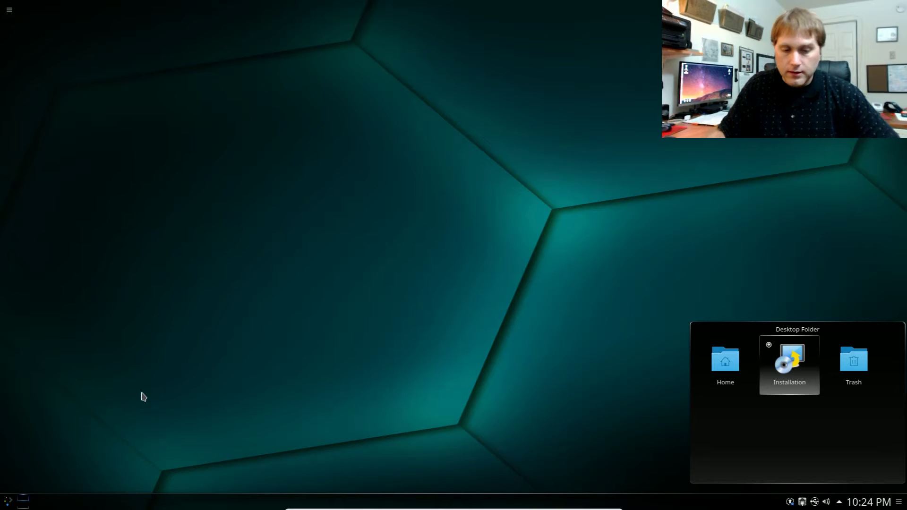
# - Close the launcher again and choose Add Widgets... from the desktop toolbox menu
pyautogui.click(8, 504)
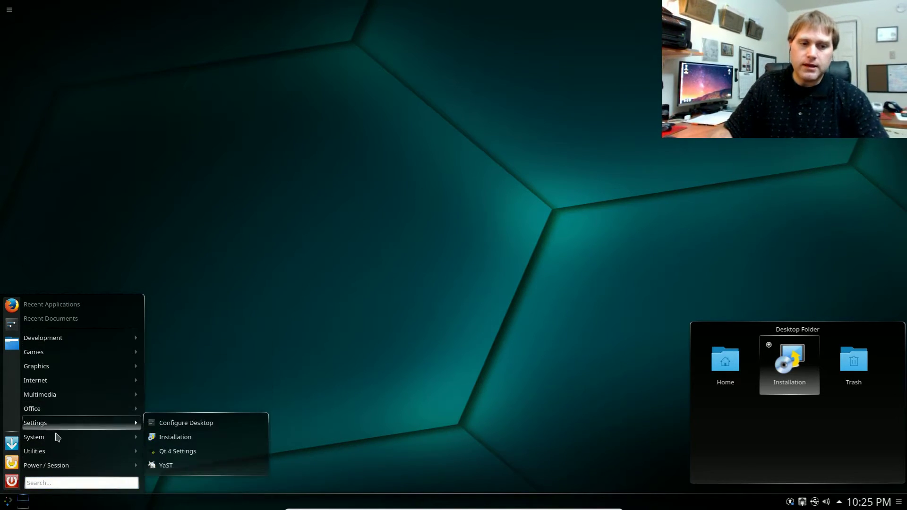
pyautogui.click(91, 122)
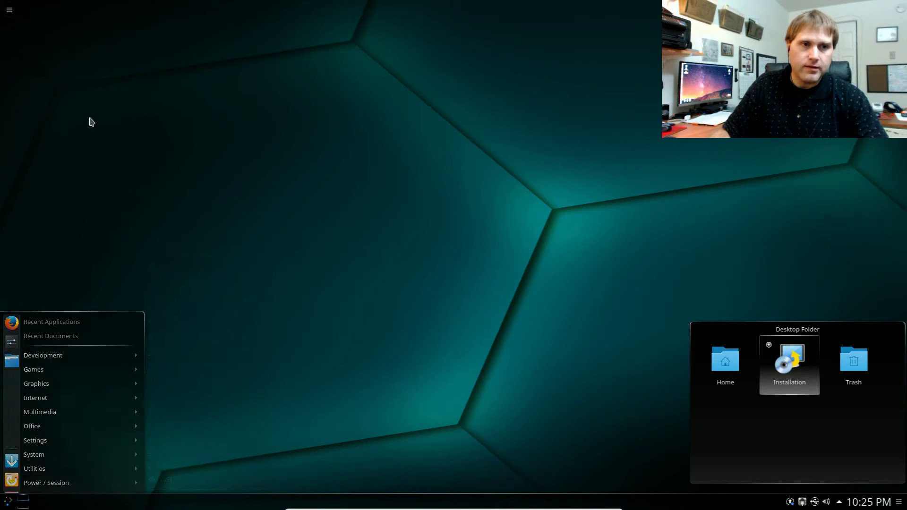
pyautogui.click(13, 14)
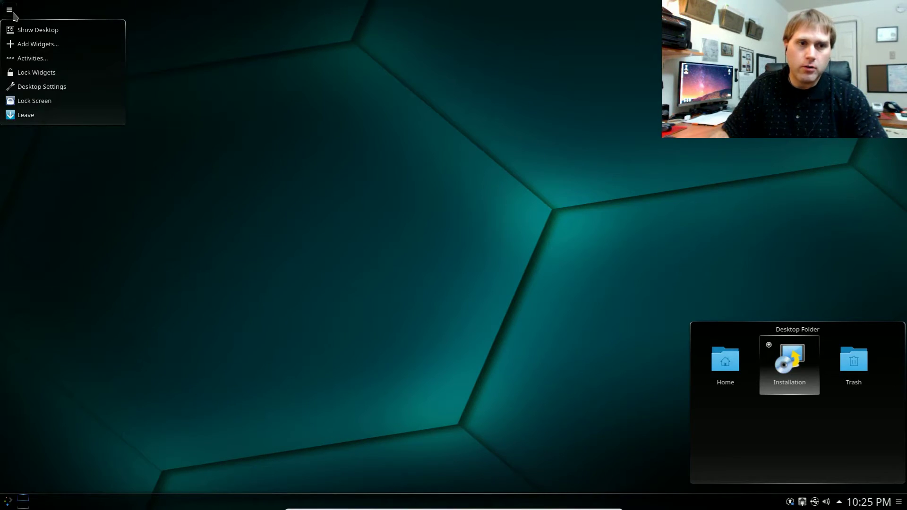
pyautogui.click(26, 44)
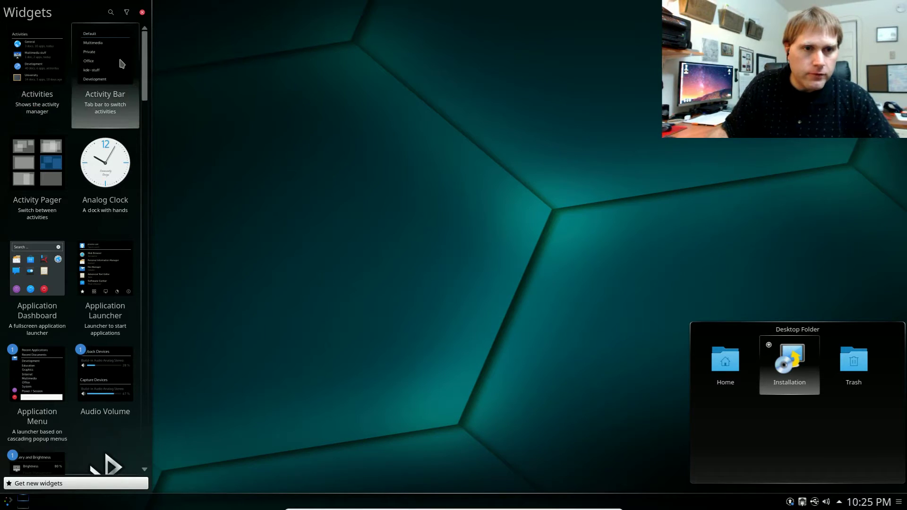
# - Place Application Dashboard, Application Launcher and Color Picker widgets on the desktop
pyautogui.moveTo(145, 61); pyautogui.dragTo(147, 81)
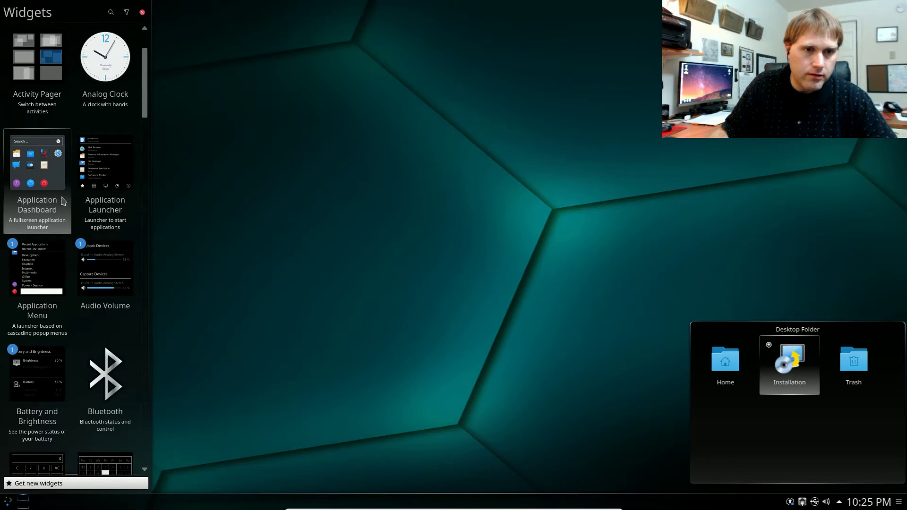
pyautogui.moveTo(64, 201); pyautogui.dragTo(348, 184)
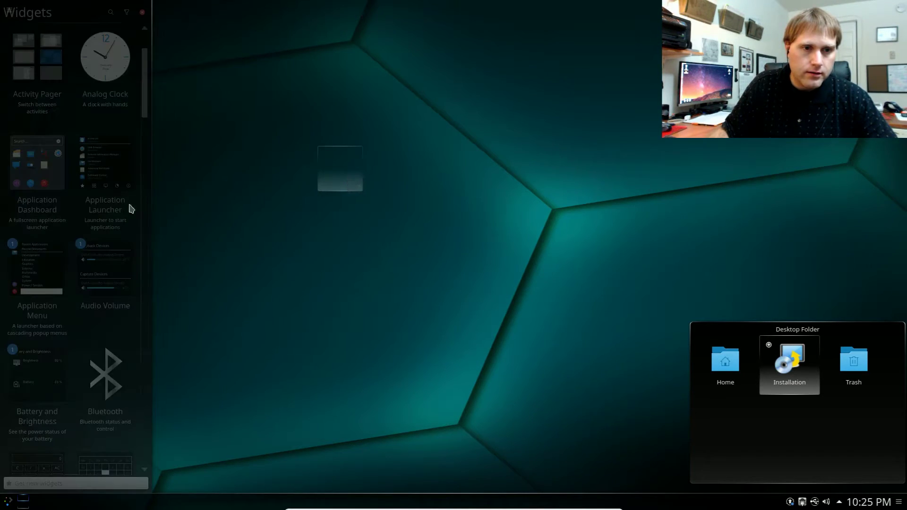
pyautogui.moveTo(124, 221); pyautogui.dragTo(419, 229)
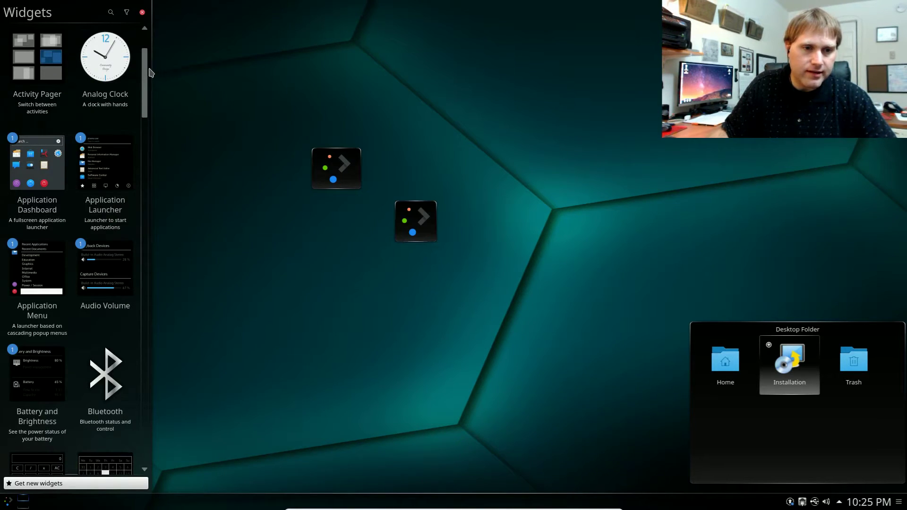
pyautogui.scroll(-3, 148, 76)
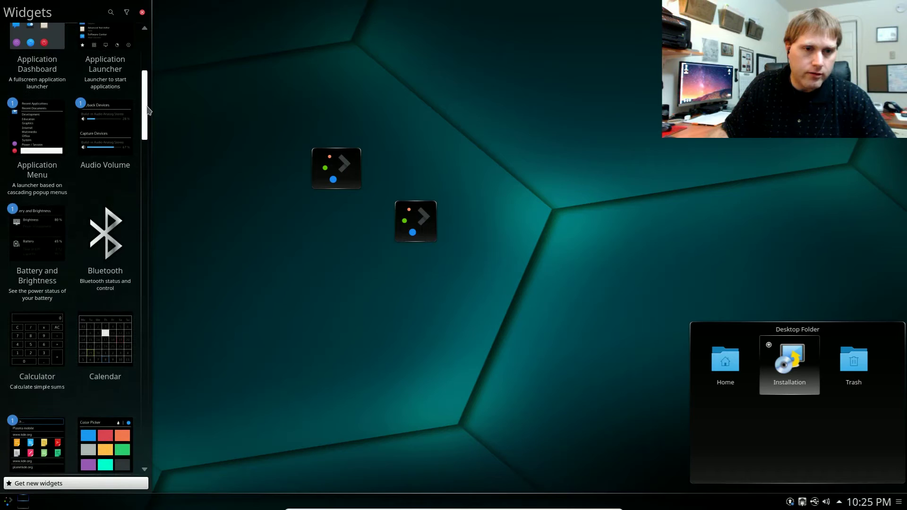
pyautogui.scroll(-1, 147, 109)
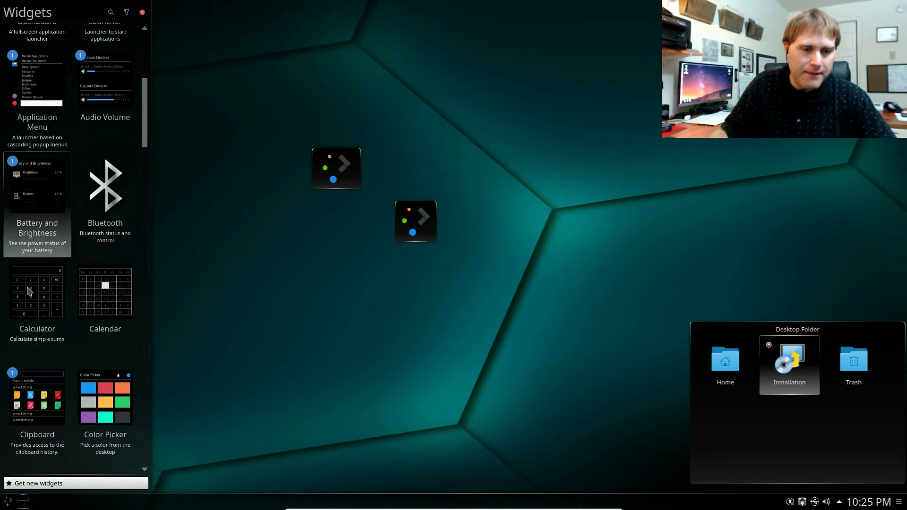
pyautogui.scroll(-2, 27, 316)
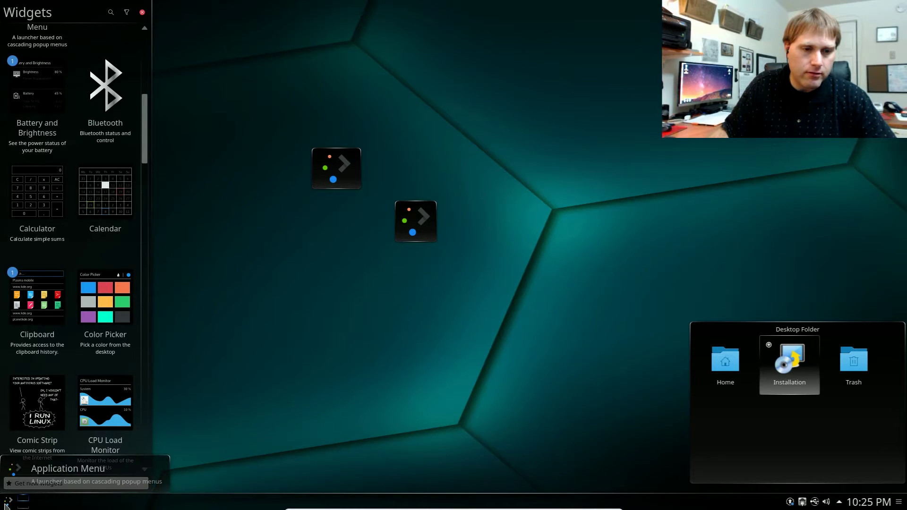
pyautogui.scroll(-2, 37, 340)
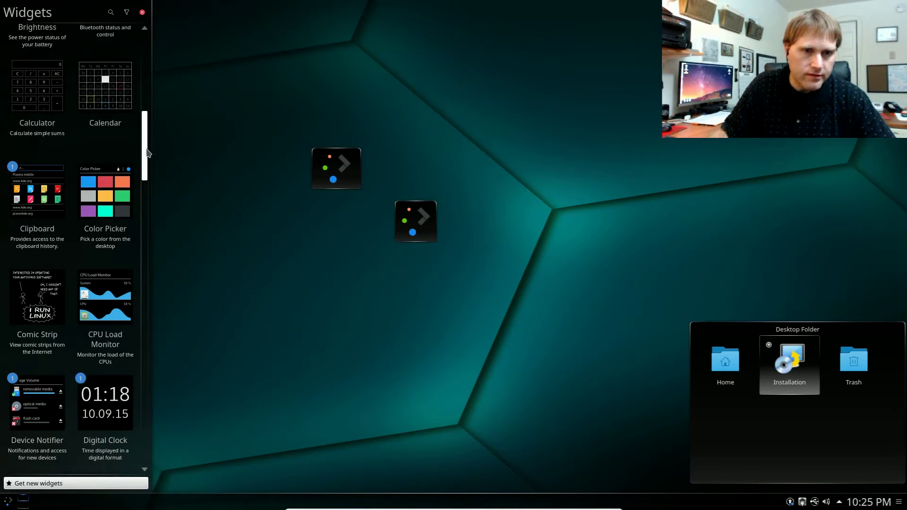
pyautogui.scroll(-2, 148, 153)
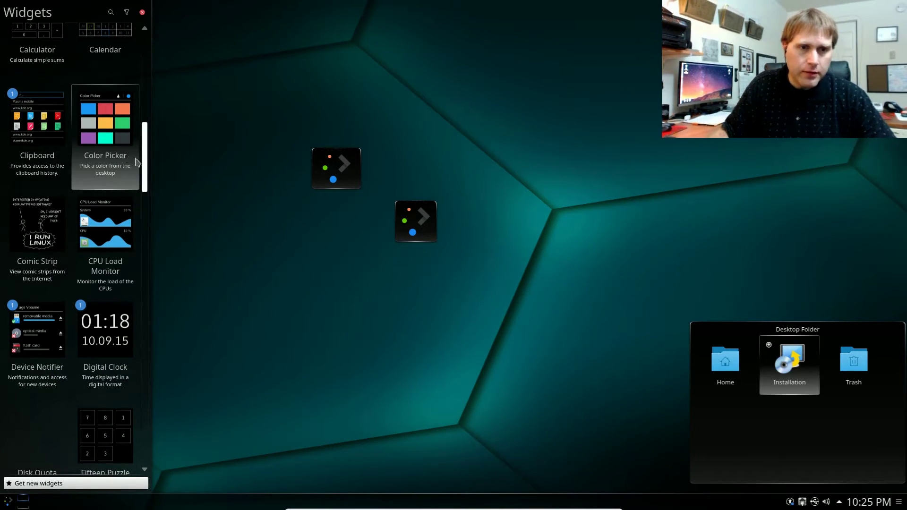
pyautogui.moveTo(132, 163); pyautogui.dragTo(313, 294)
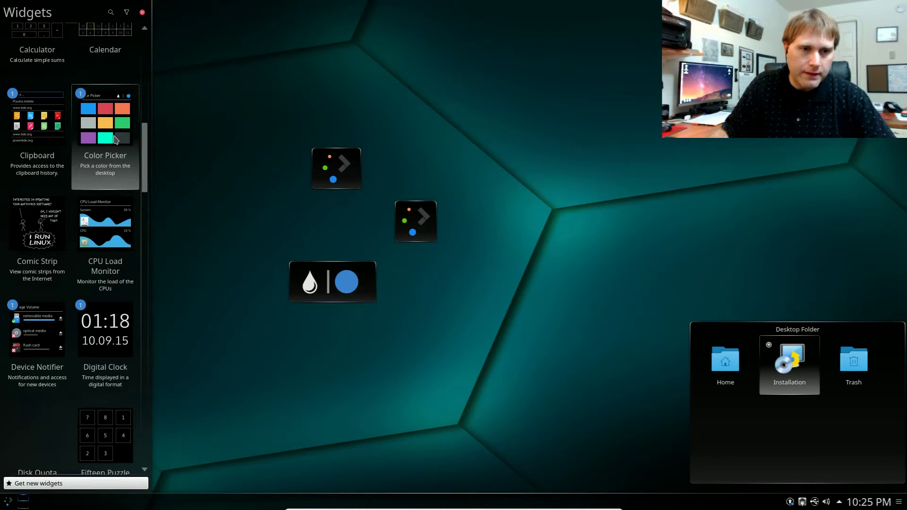
# - Drop a Clipboard widget on the desktop and drag a Folder View out of the list
pyautogui.moveTo(146, 171); pyautogui.dragTo(149, 188)
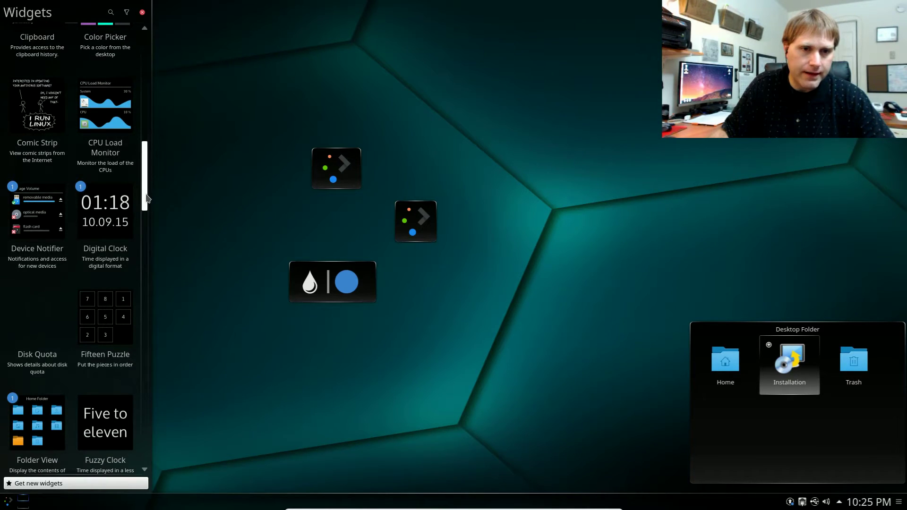
pyautogui.scroll(-1, 147, 196)
pyautogui.scroll(3, 148, 190)
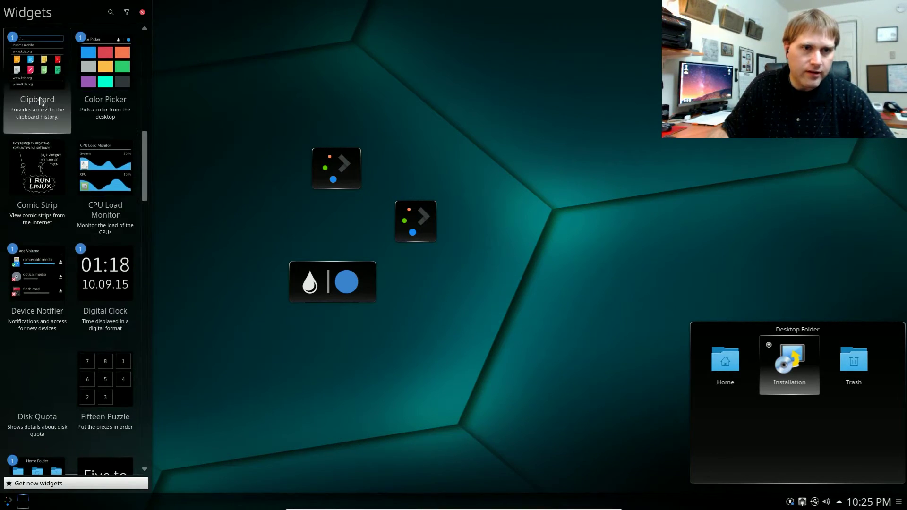
pyautogui.moveTo(41, 101); pyautogui.dragTo(415, 314)
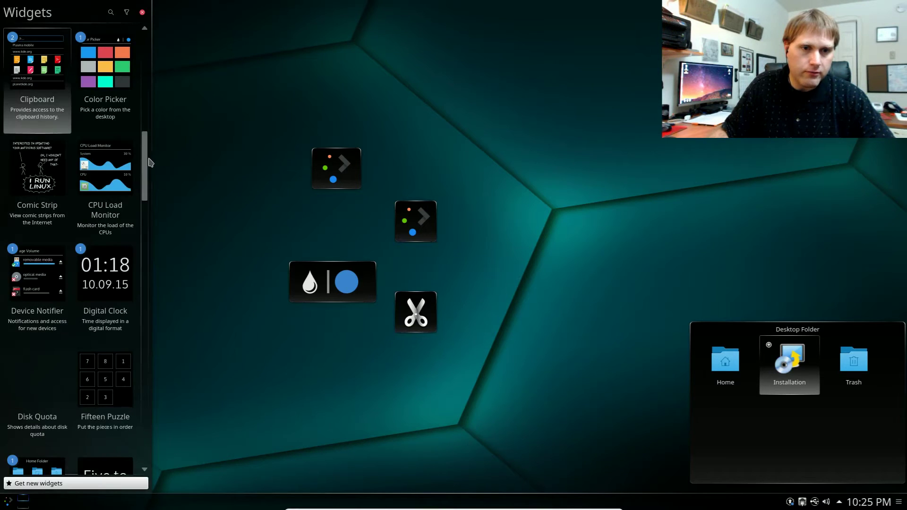
pyautogui.moveTo(148, 174); pyautogui.dragTo(159, 211)
pyautogui.moveTo(38, 203); pyautogui.dragTo(620, 191)
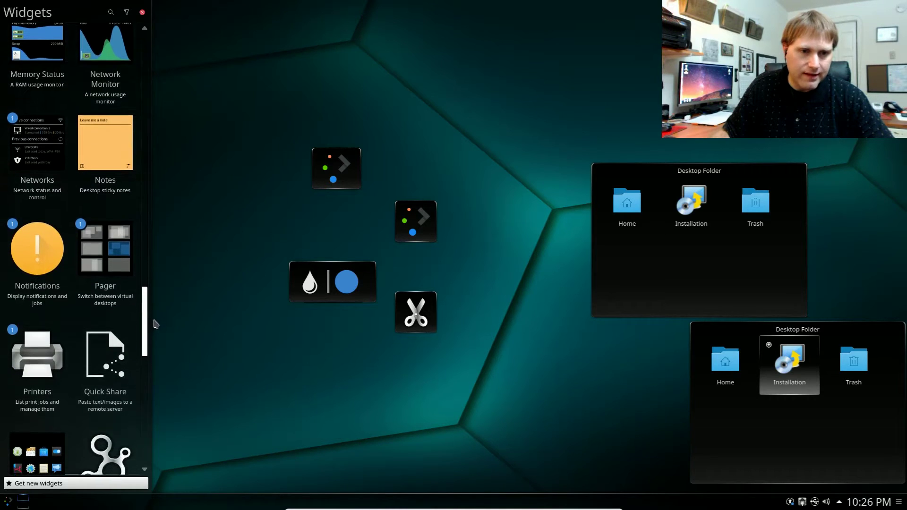
# - Scroll to Quicklaunch, drop it on the desktop, and close the Widgets panel
pyautogui.scroll(-1, 156, 324)
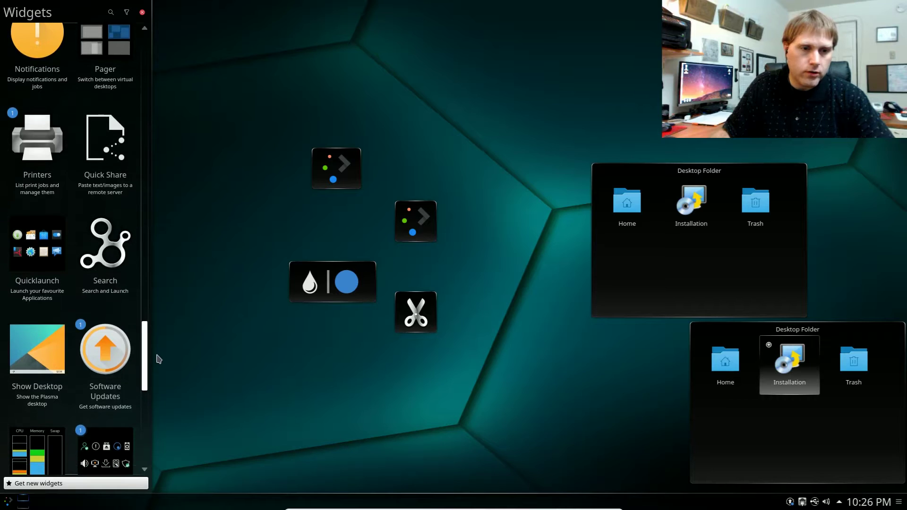
pyautogui.scroll(-1, 159, 359)
pyautogui.moveTo(46, 276); pyautogui.dragTo(487, 352)
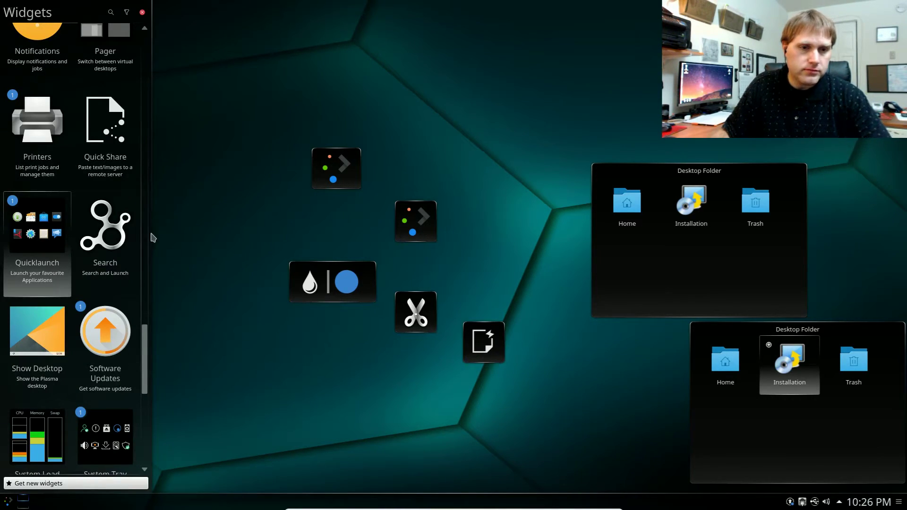
pyautogui.moveTo(146, 337); pyautogui.dragTo(152, 358)
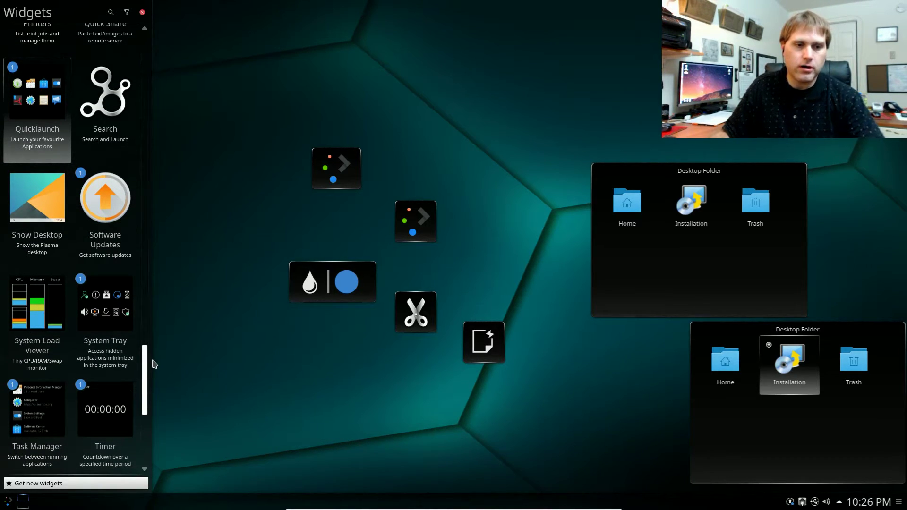
pyautogui.moveTo(154, 365); pyautogui.dragTo(157, 421)
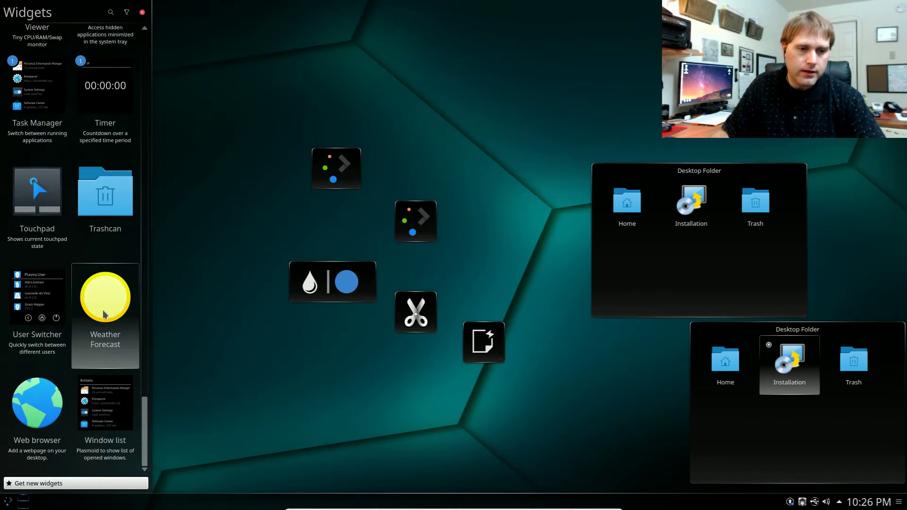
pyautogui.click(142, 12)
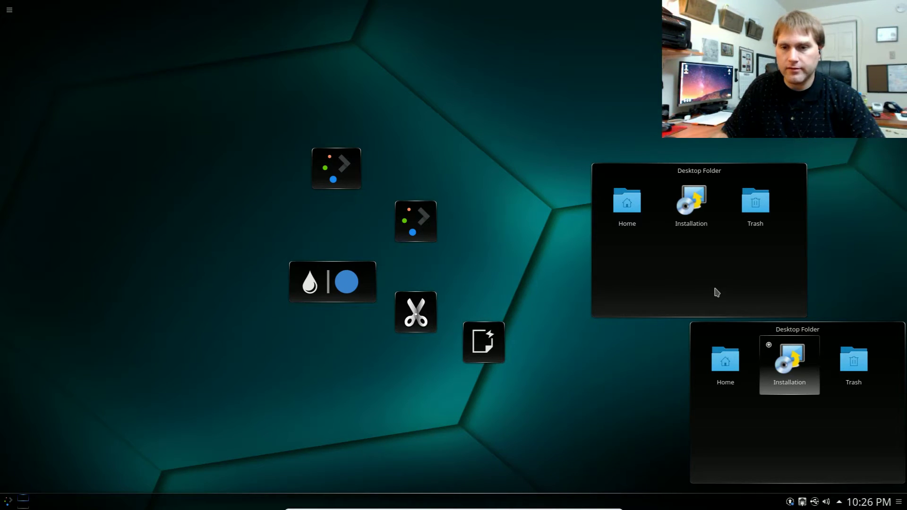
# - Set the upper folder view to Specify a folder, choose /home/linux/Documents, and apply
pyautogui.moveTo(714, 292)
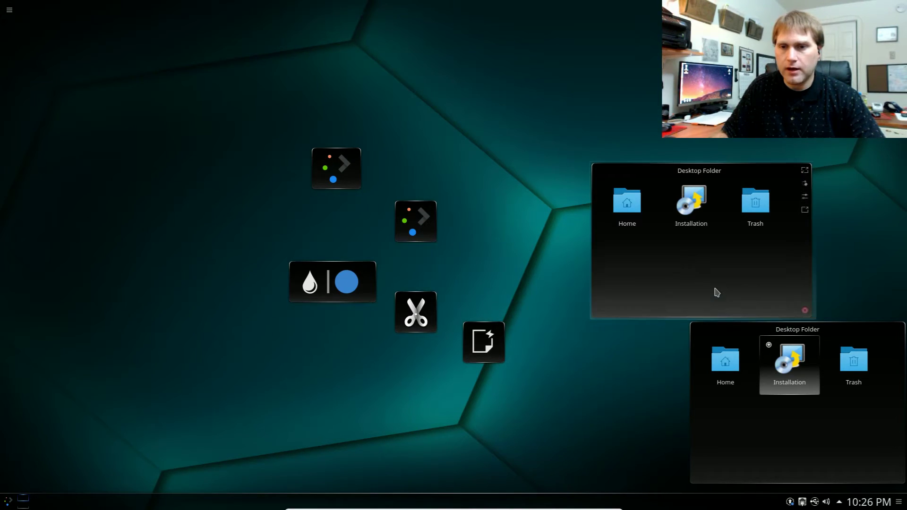
pyautogui.click(808, 202)
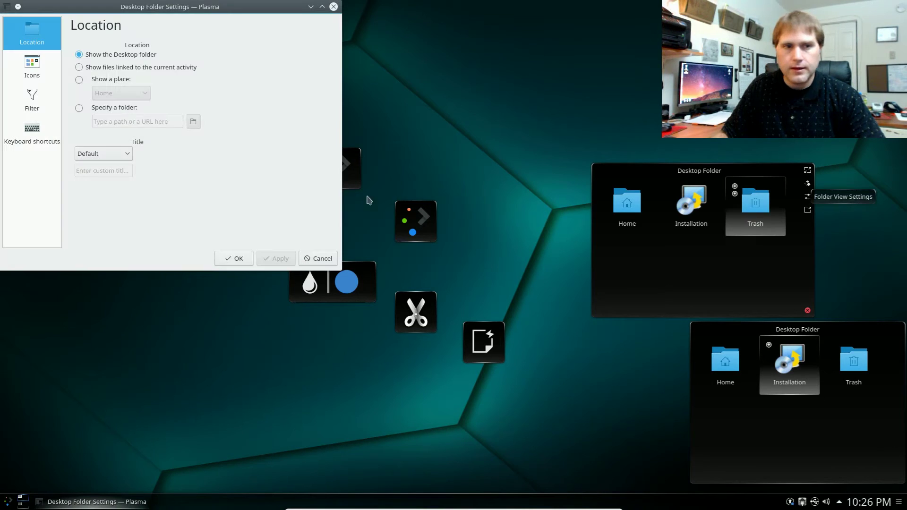
pyautogui.click(80, 108)
pyautogui.click(193, 121)
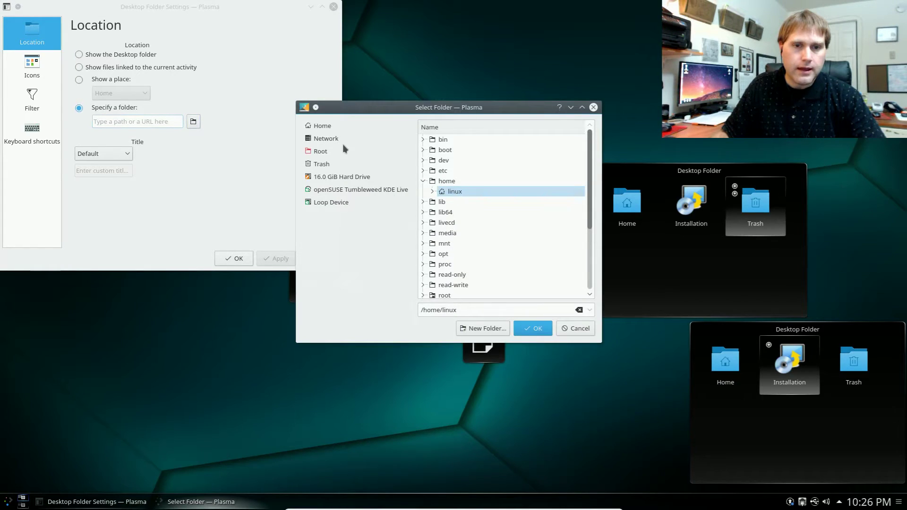
pyautogui.click(433, 191)
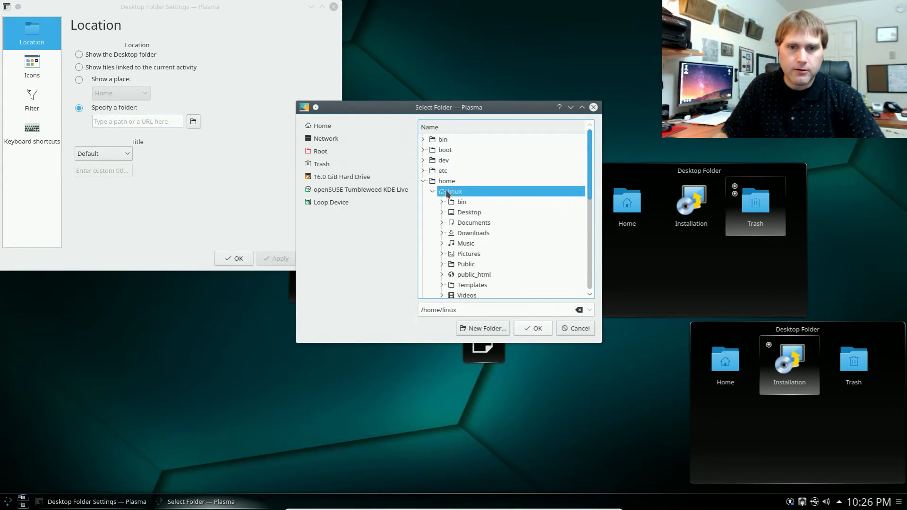
pyautogui.click(478, 223)
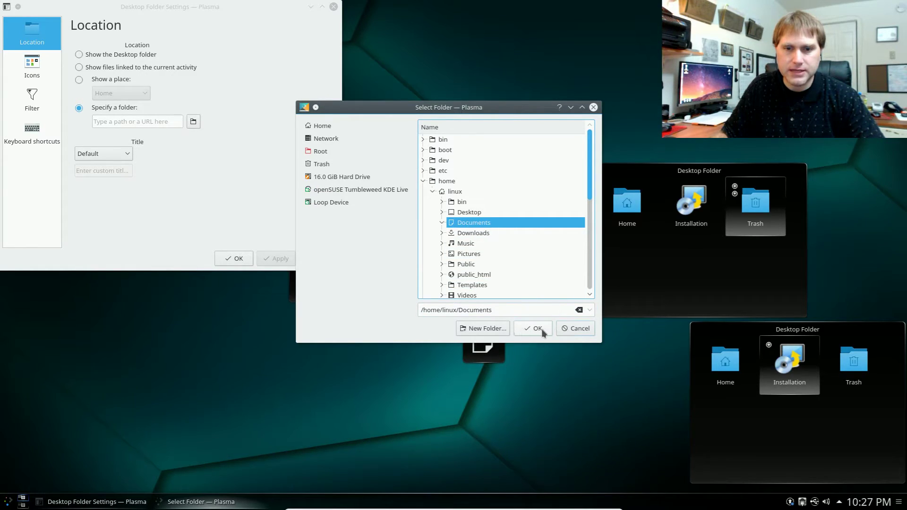
pyautogui.click(529, 330)
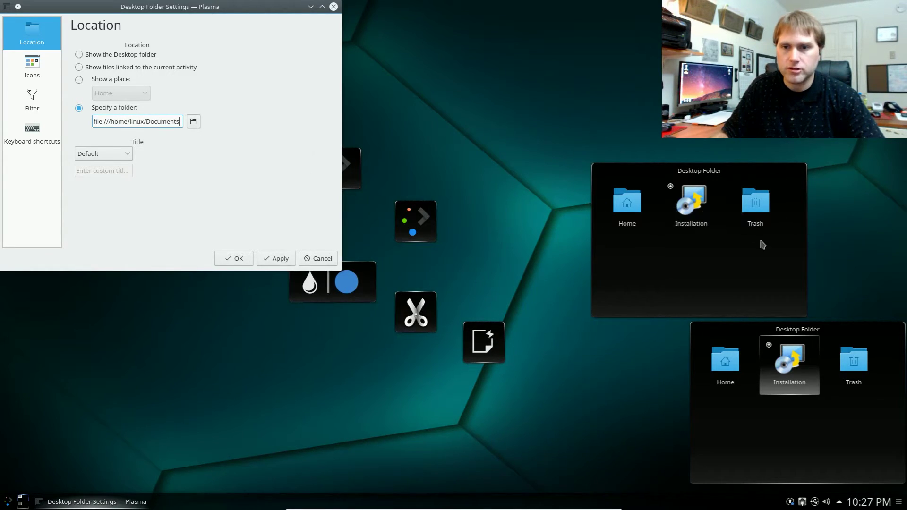
pyautogui.click(281, 259)
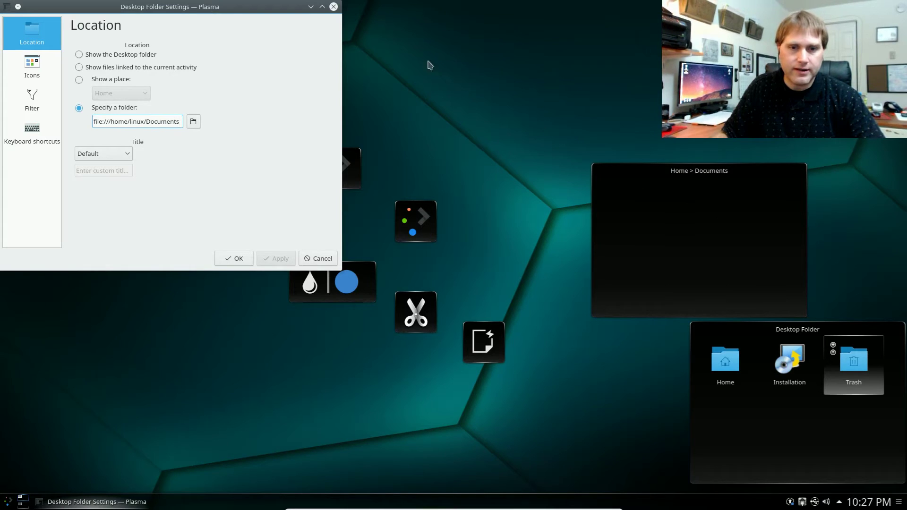
# - Dismiss the folder view's context menu and close its settings with OK
pyautogui.rightClick(683, 234)
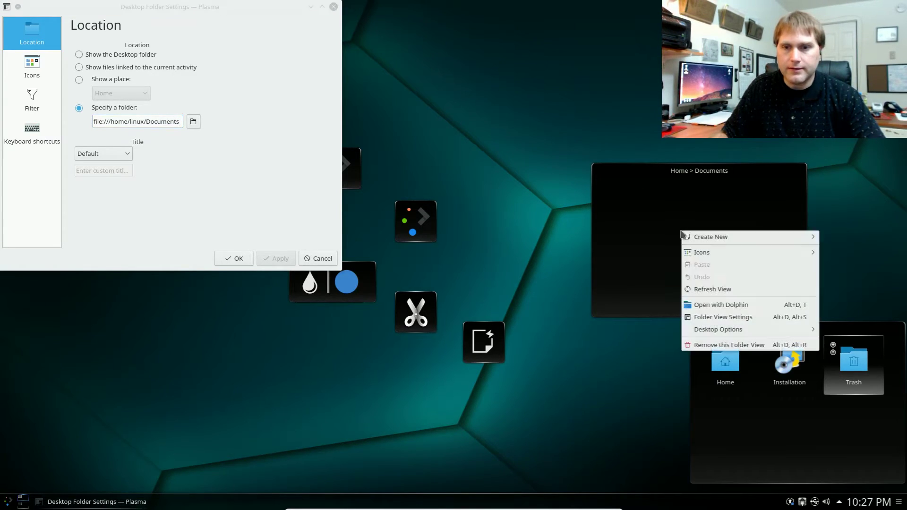
pyautogui.moveTo(715, 244)
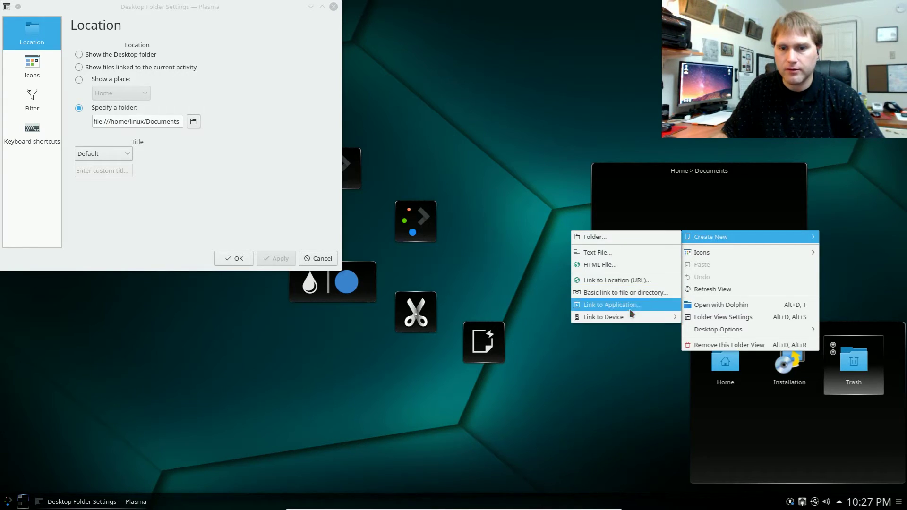
pyautogui.click(656, 220)
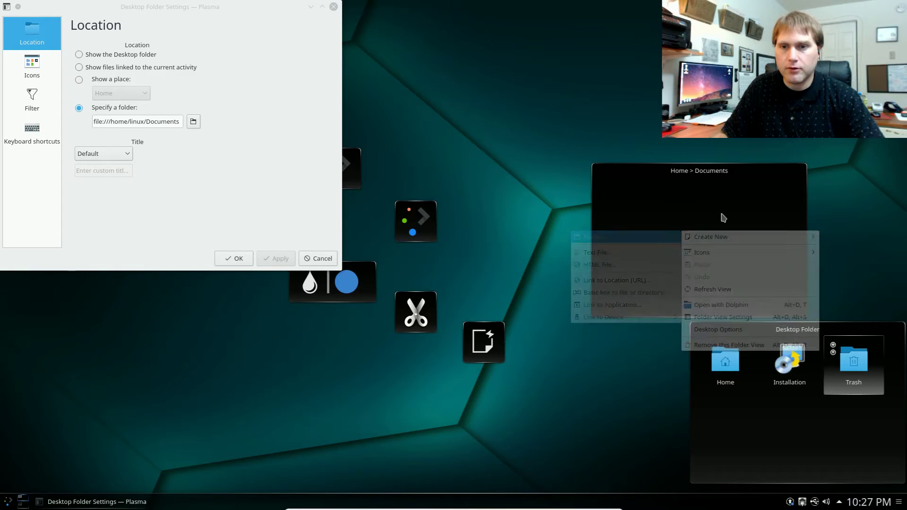
pyautogui.click(249, 256)
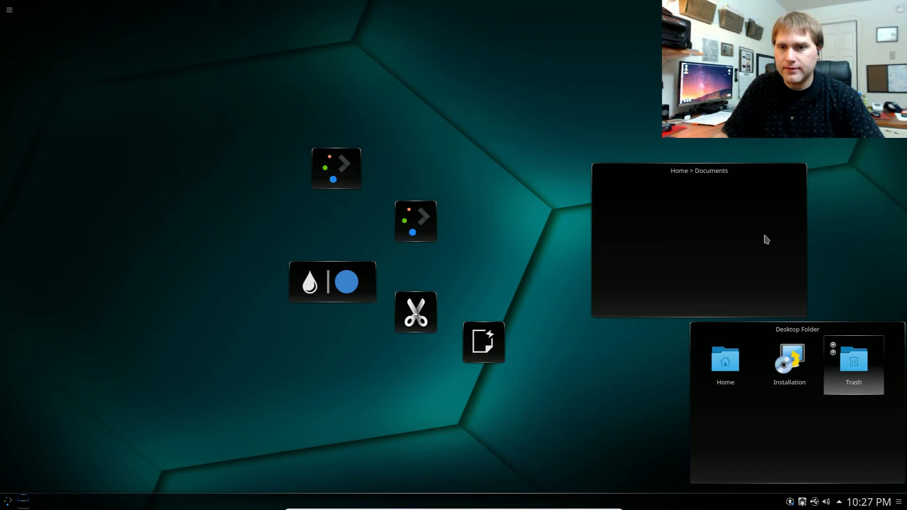
# - Shrink the Documents folder view and drag it into the bottom panel
pyautogui.moveTo(764, 239)
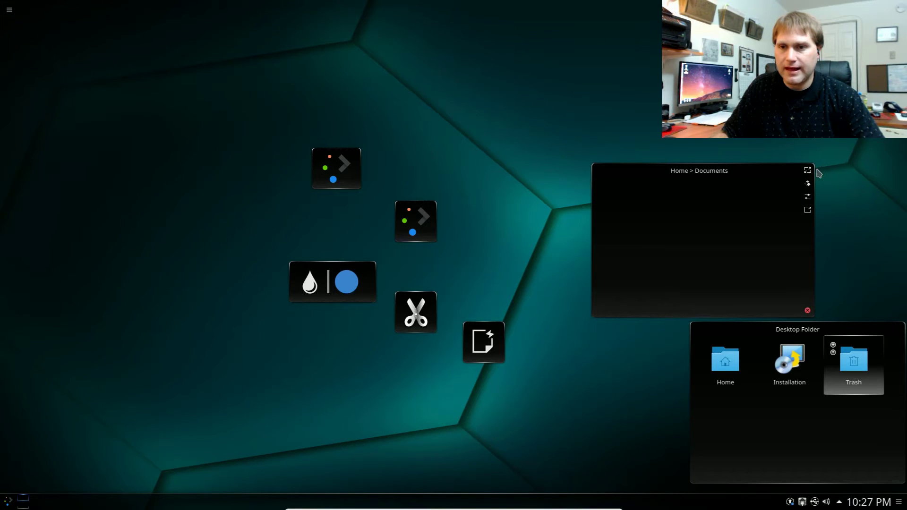
pyautogui.moveTo(821, 173); pyautogui.dragTo(808, 213)
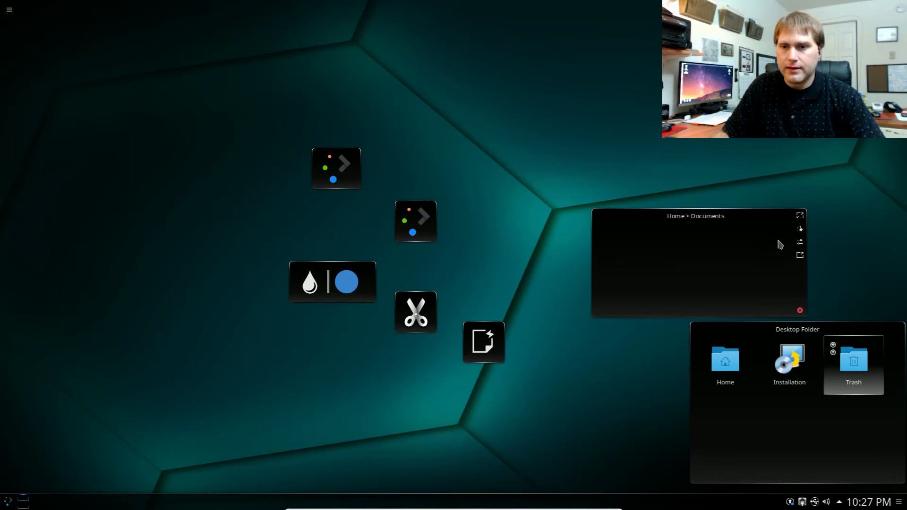
pyautogui.moveTo(780, 239); pyautogui.dragTo(684, 316)
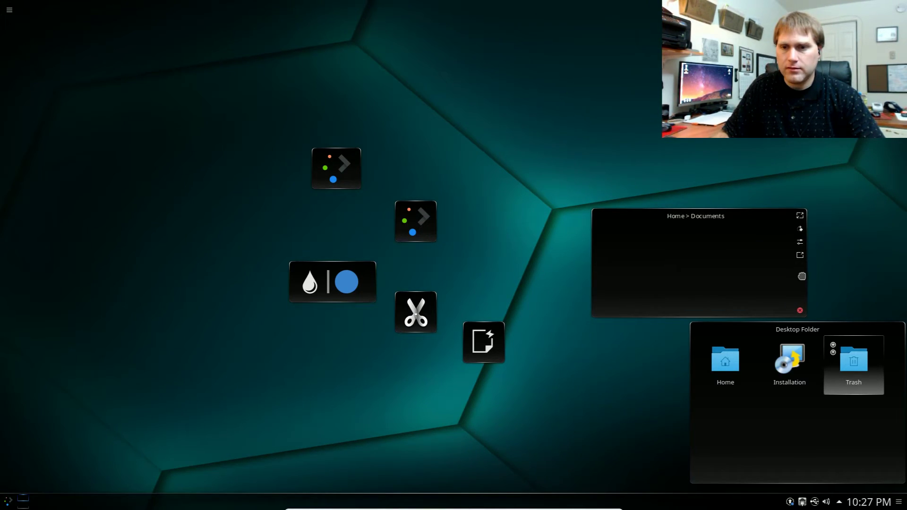
pyautogui.moveTo(802, 276); pyautogui.dragTo(406, 500)
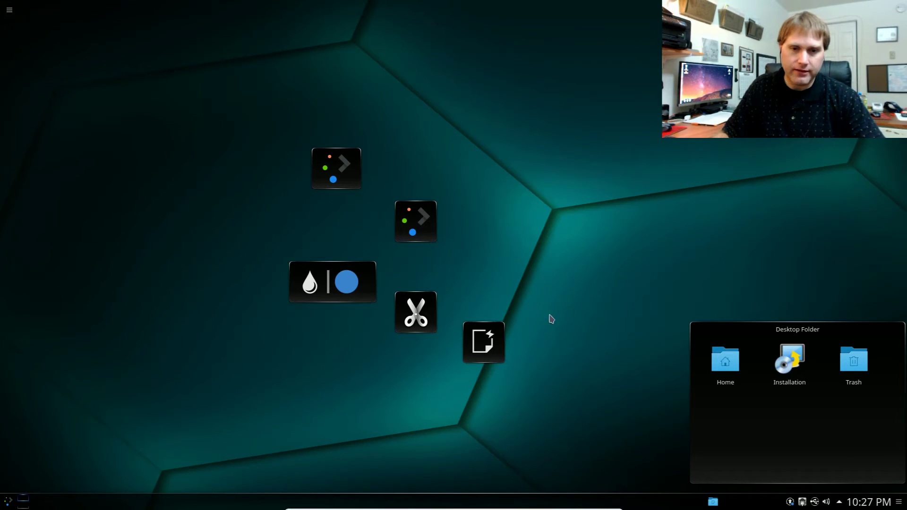
# - Dismiss the full-screen Application Dashboard and open the second launcher's Kickoff menu
pyautogui.click(333, 159)
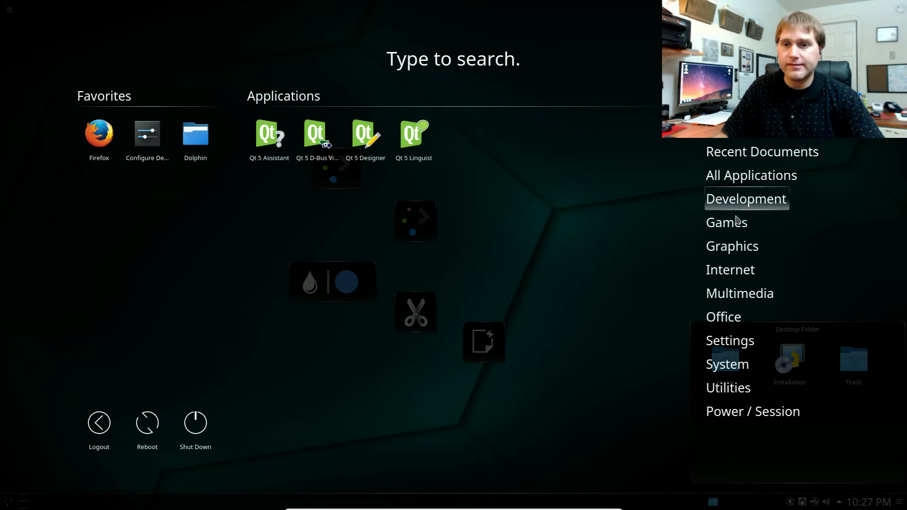
pyautogui.moveTo(752, 176)
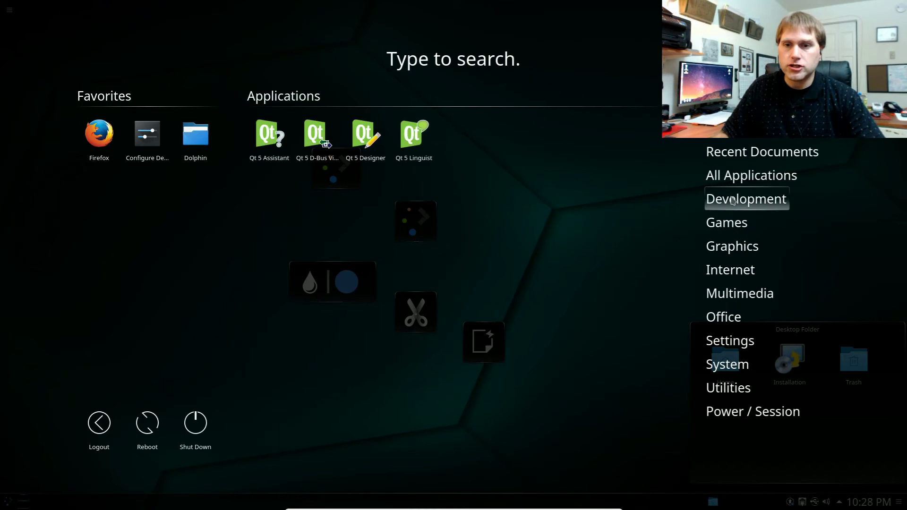
pyautogui.moveTo(718, 296)
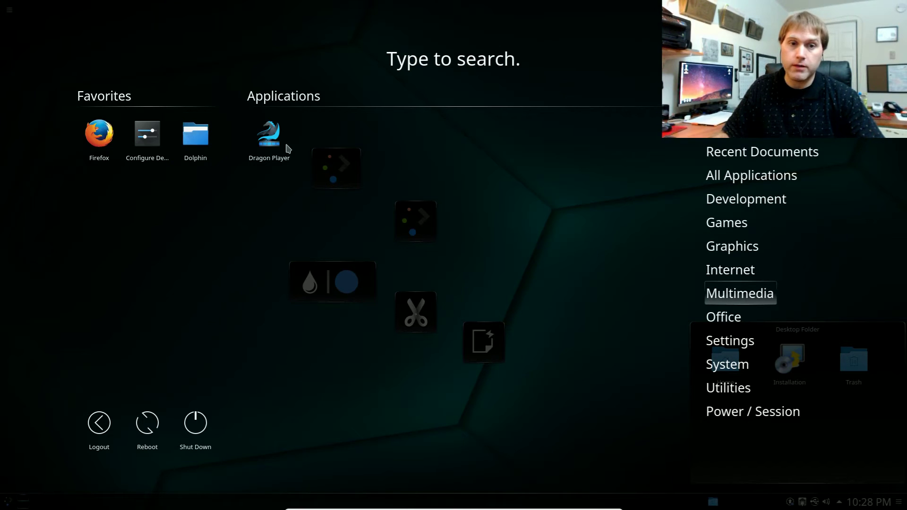
pyautogui.click(518, 178)
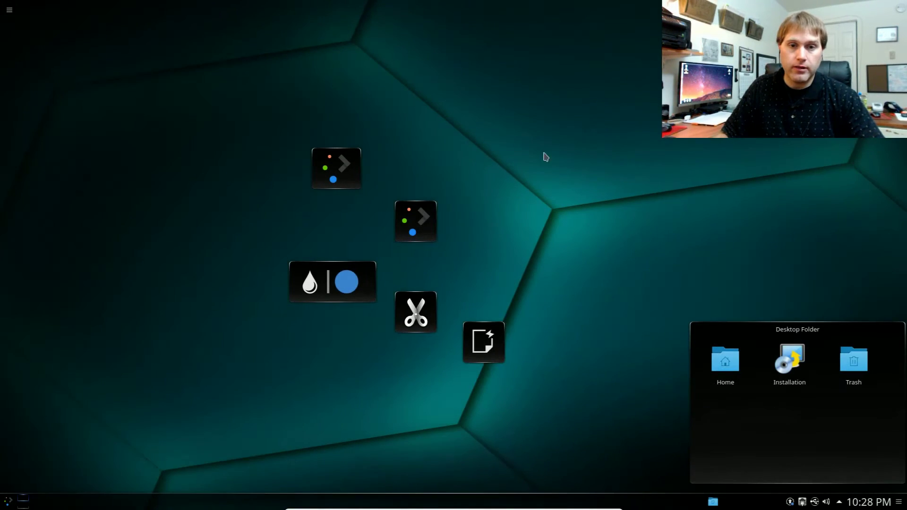
pyautogui.click(407, 224)
# - Close the launcher menu and drag both launcher widgets into the bottom panel
pyautogui.click(467, 140)
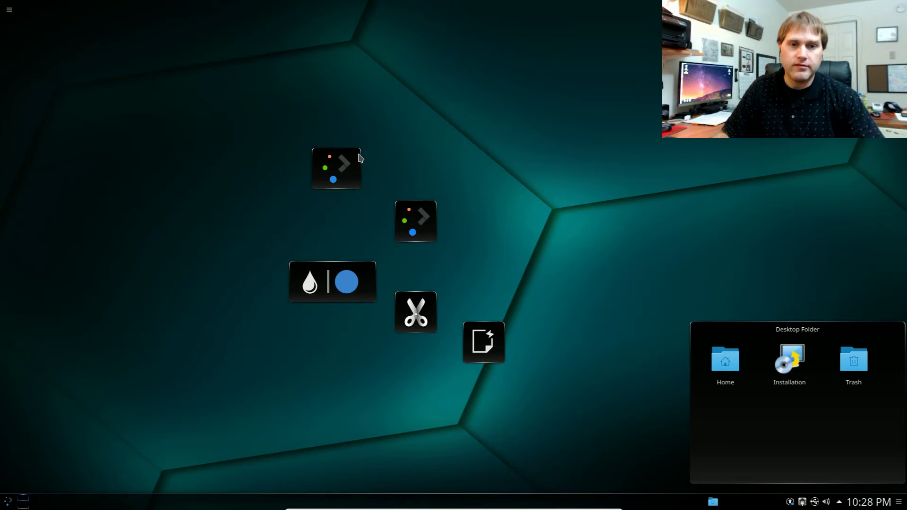
pyautogui.moveTo(360, 191); pyautogui.dragTo(61, 500)
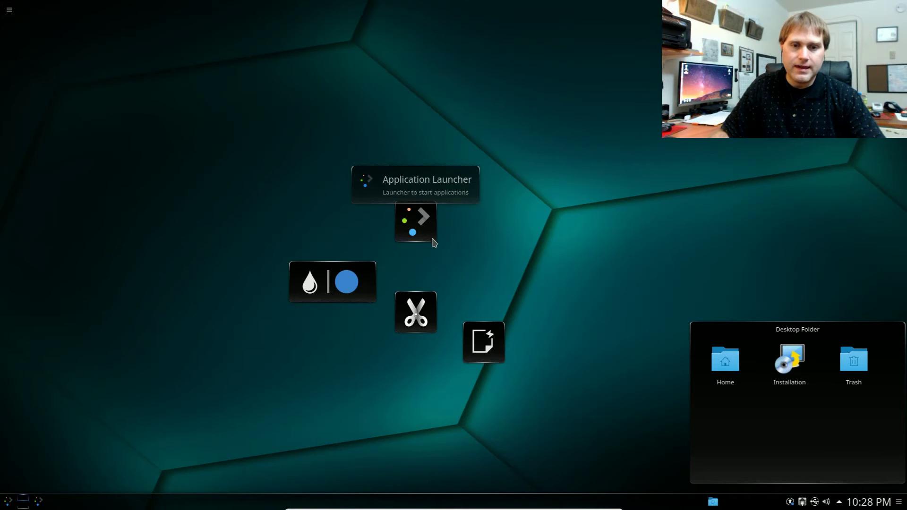
pyautogui.moveTo(433, 242); pyautogui.dragTo(137, 507)
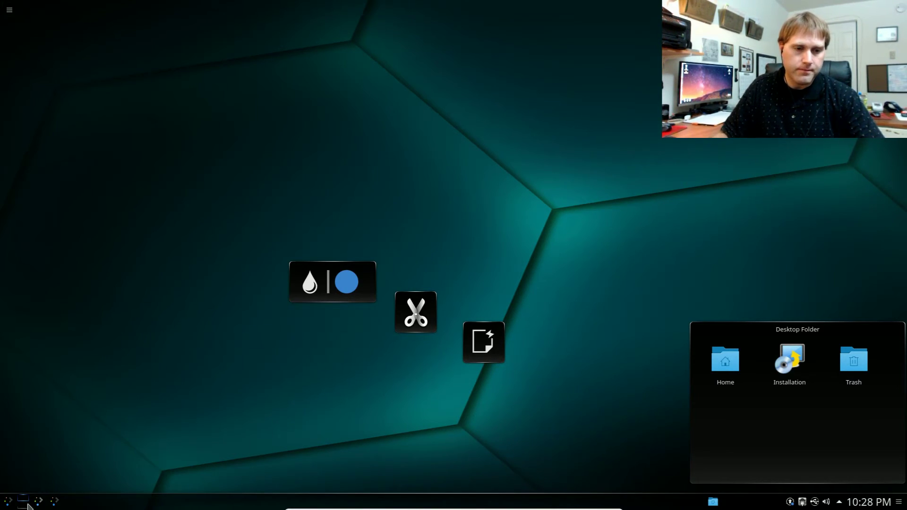
# - Open and close the Kickoff, classic menu and Application Dashboard from the panel
pyautogui.click(54, 502)
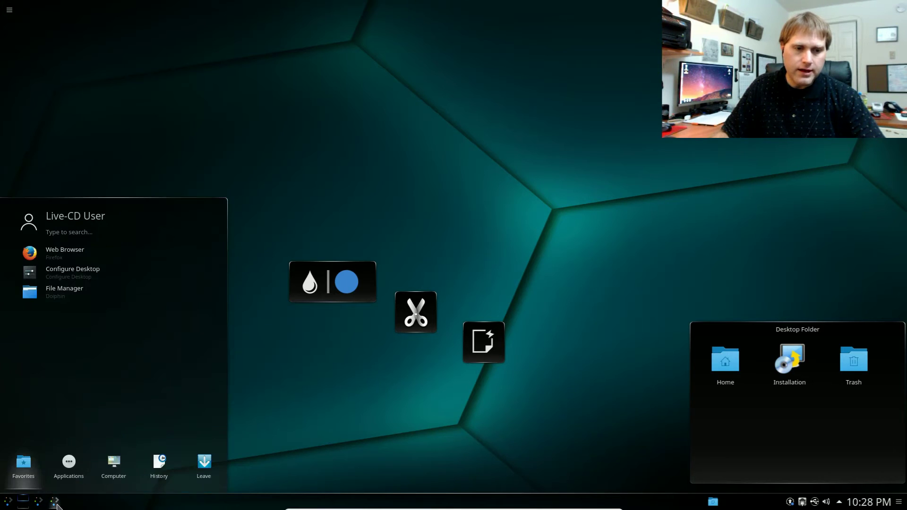
pyautogui.moveTo(15, 469)
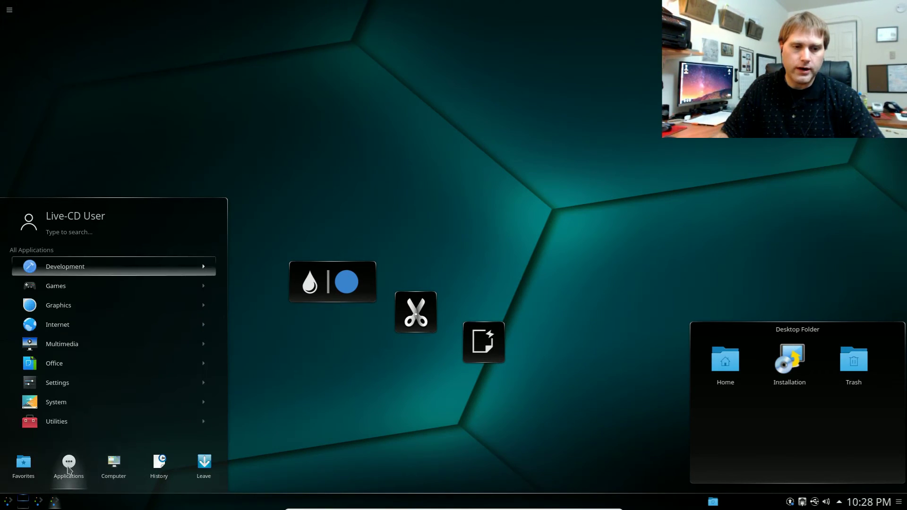
pyautogui.moveTo(113, 468)
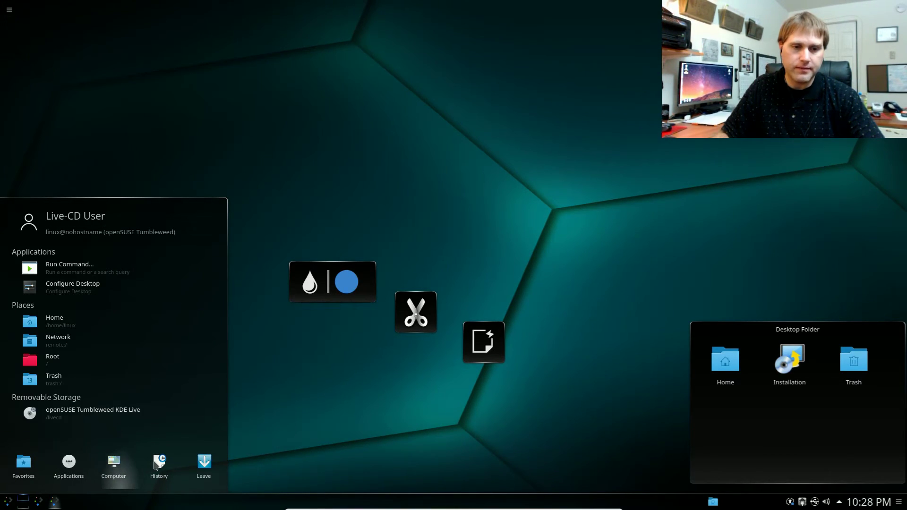
pyautogui.moveTo(161, 463)
pyautogui.moveTo(203, 466)
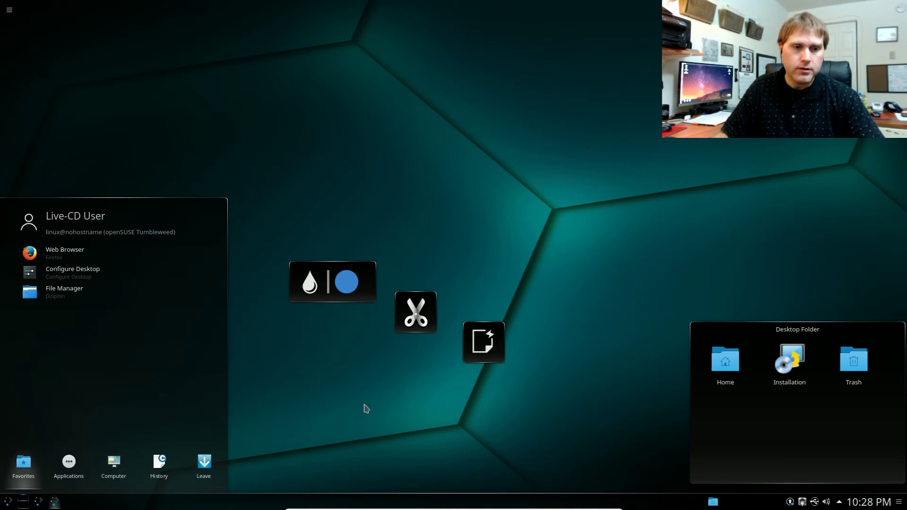
pyautogui.click(374, 404)
pyautogui.click(9, 502)
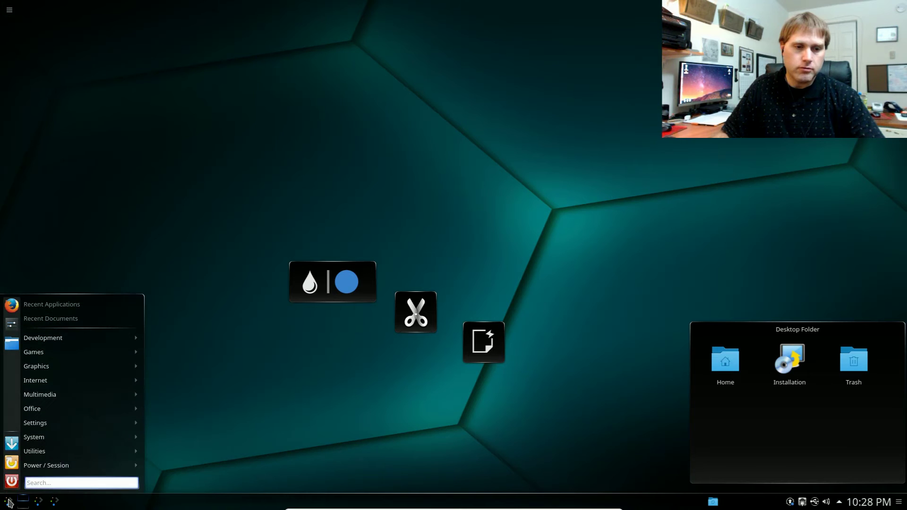
pyautogui.click(9, 502)
pyautogui.click(40, 505)
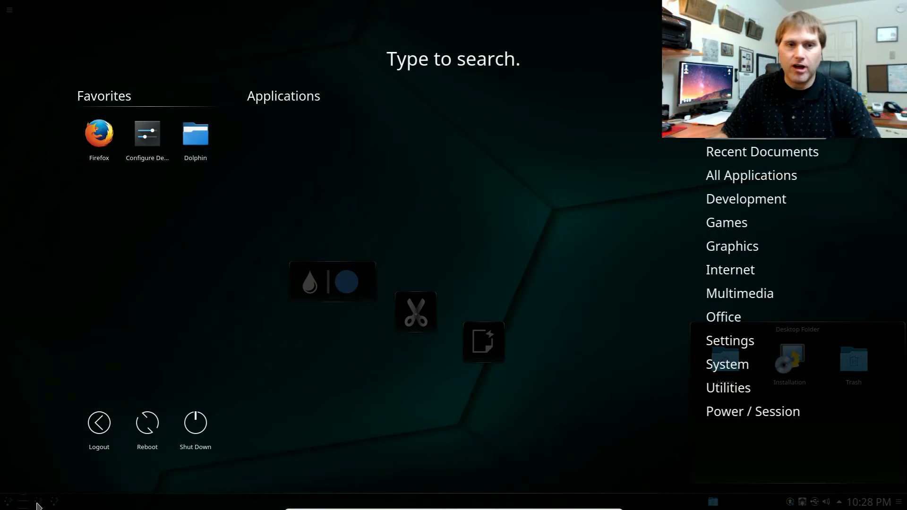
pyautogui.click(39, 504)
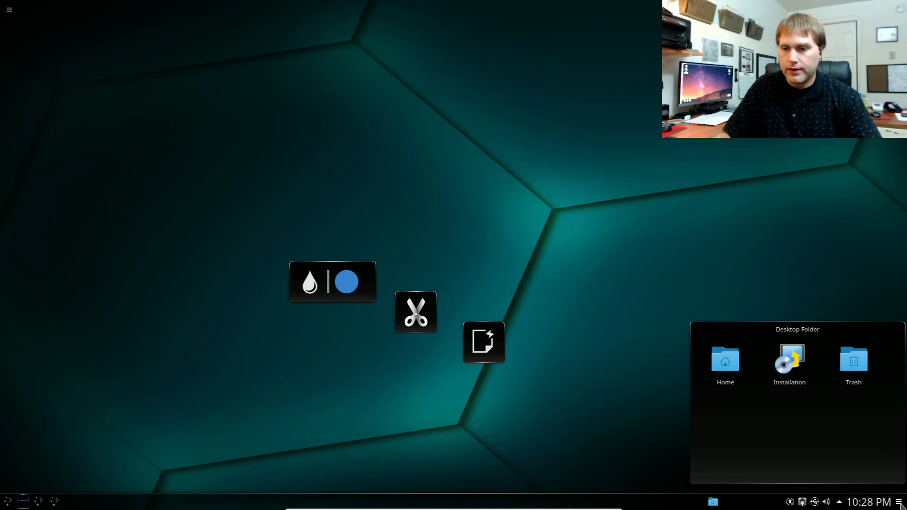
# - Remove the classic Application Menu from the panel in edit mode
pyautogui.click(899, 502)
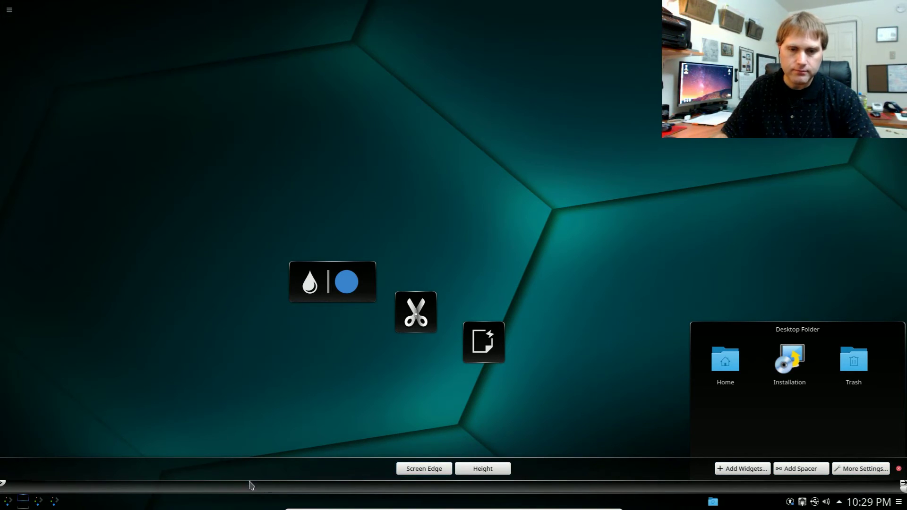
pyautogui.moveTo(19, 504)
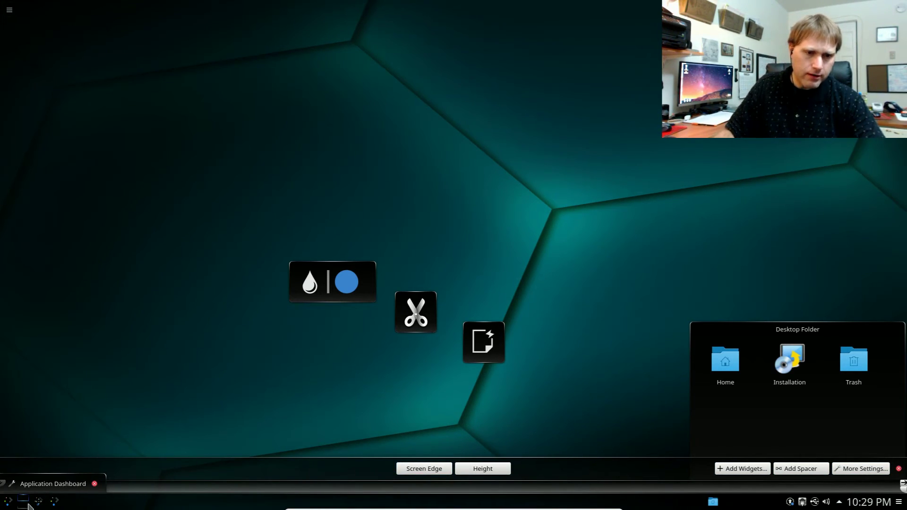
pyautogui.rightClick(10, 505)
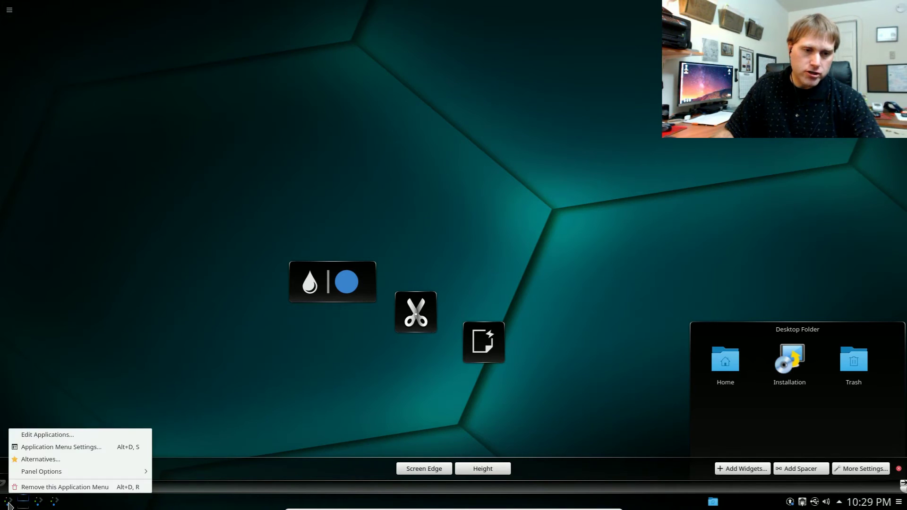
pyautogui.click(62, 487)
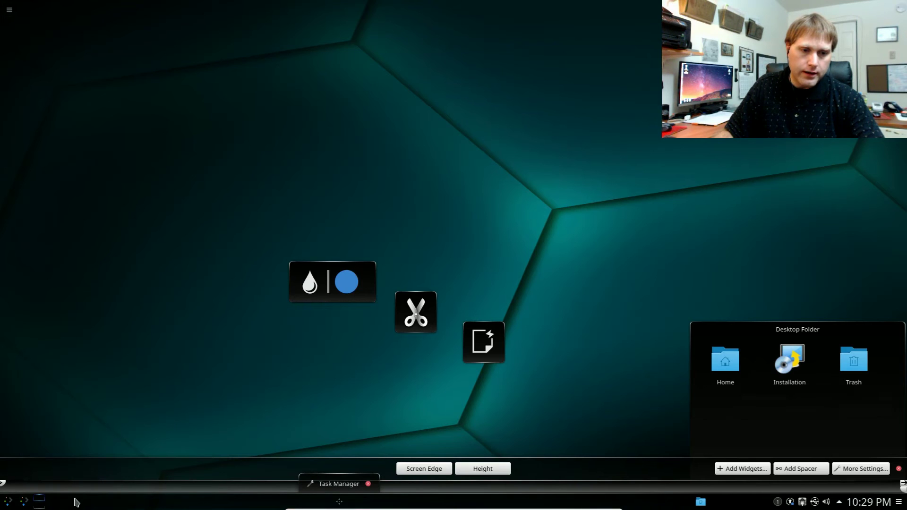
pyautogui.click(899, 469)
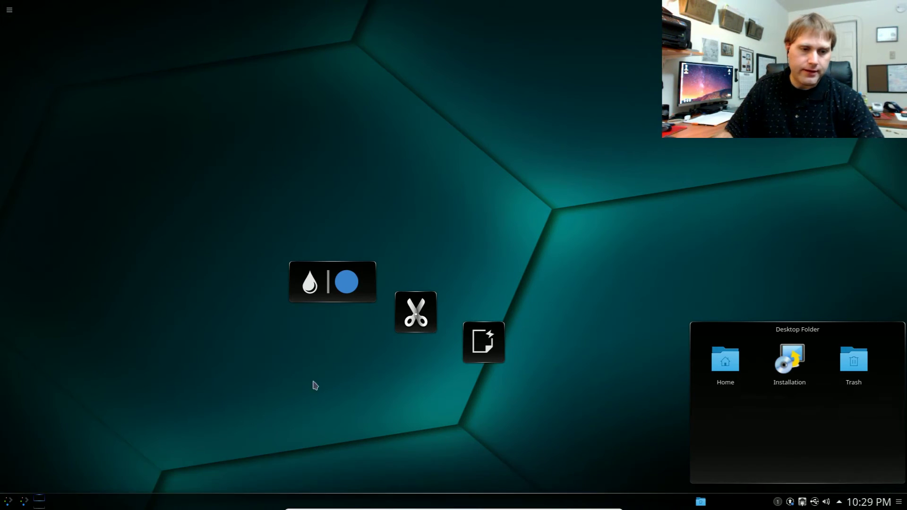
# - Check that the Kickoff launcher and Application Dashboard still open from the panel
pyautogui.click(8, 502)
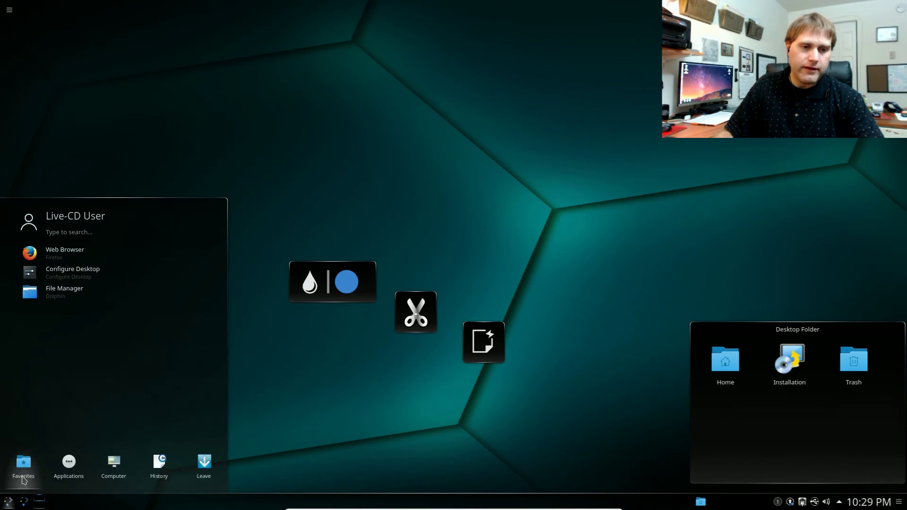
pyautogui.moveTo(181, 473)
pyautogui.click(25, 503)
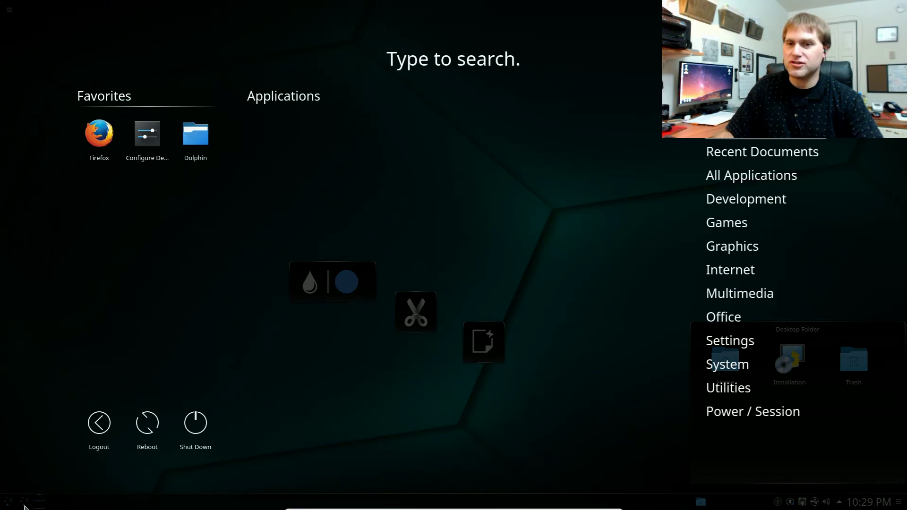
pyautogui.click(25, 504)
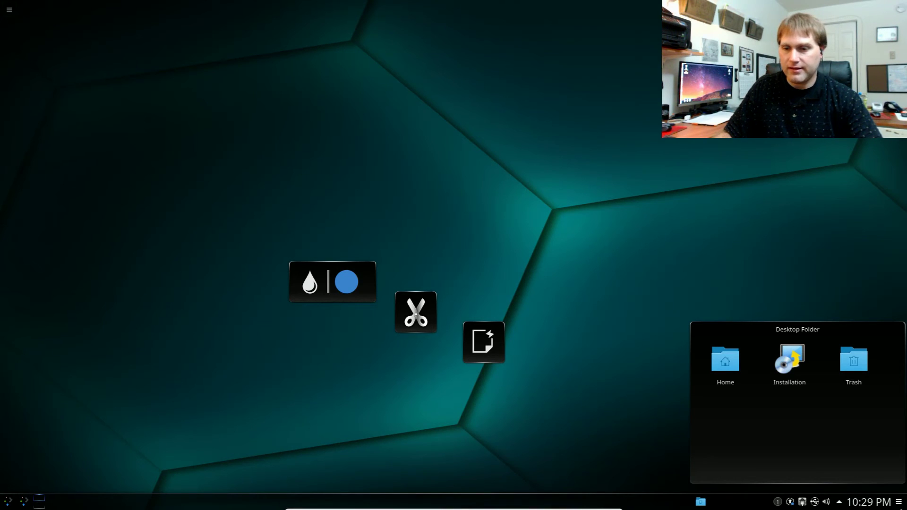
pyautogui.click(898, 502)
# - Delete the Home > Documents widget from the panel, dismiss the notice, and exit edit mode
pyautogui.moveTo(704, 505); pyautogui.dragTo(117, 504)
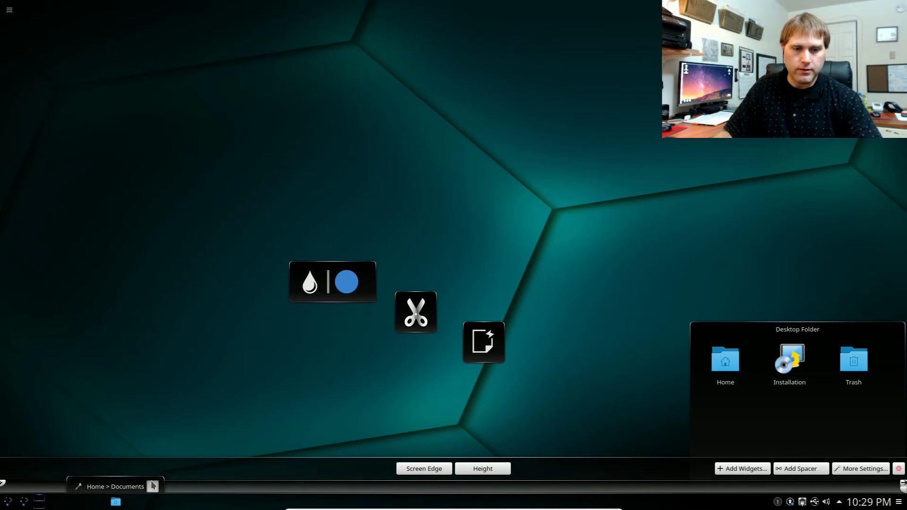
pyautogui.click(152, 486)
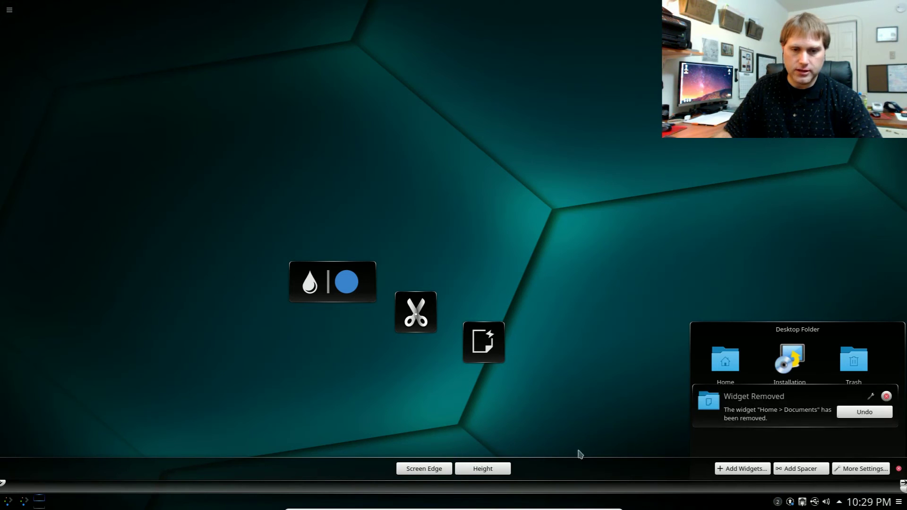
pyautogui.click(886, 397)
pyautogui.click(898, 469)
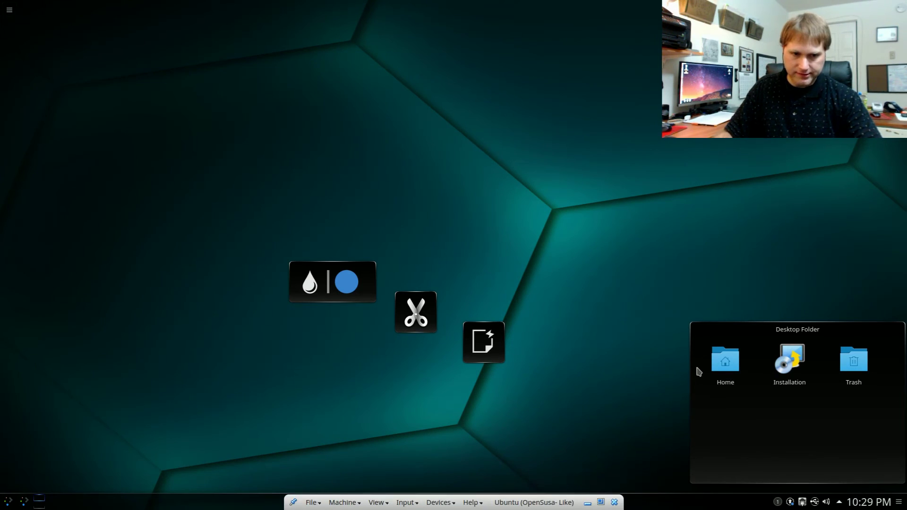
# - Add Firefox from the Internet category as a quicklaunch launcher
pyautogui.rightClick(487, 343)
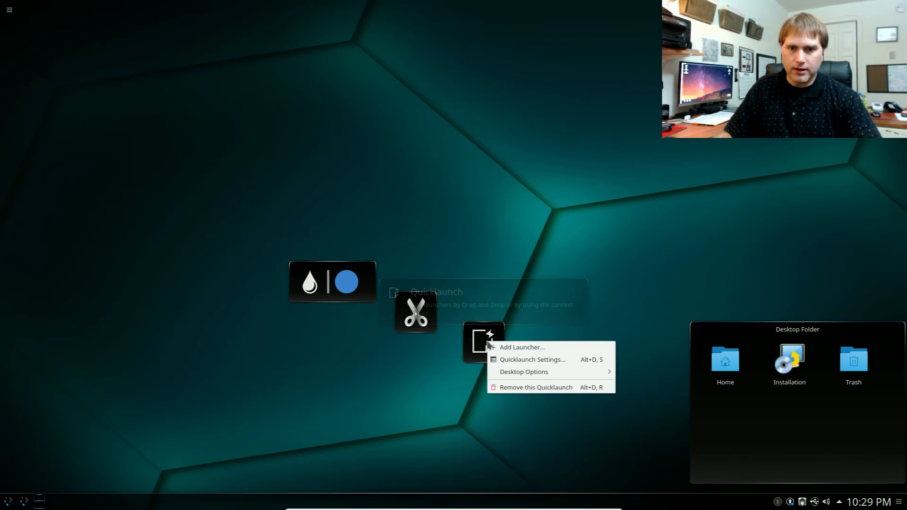
pyautogui.click(517, 347)
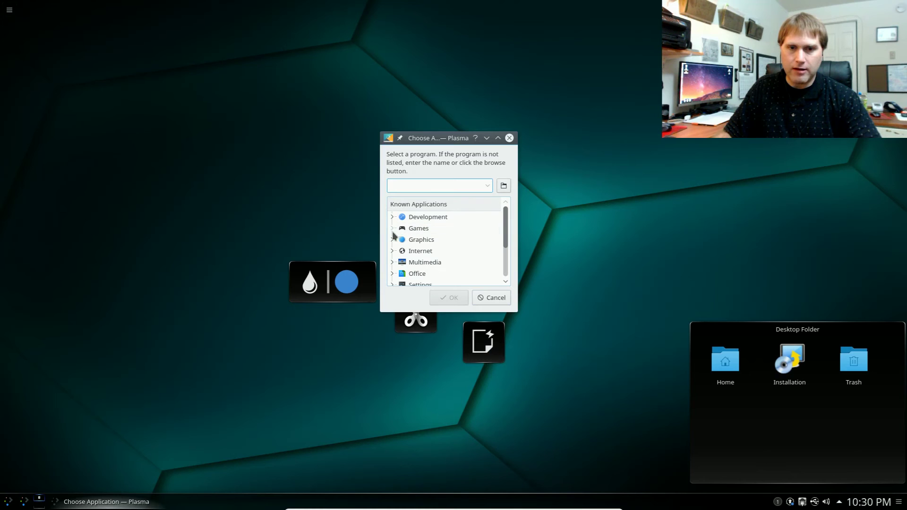
pyautogui.click(393, 251)
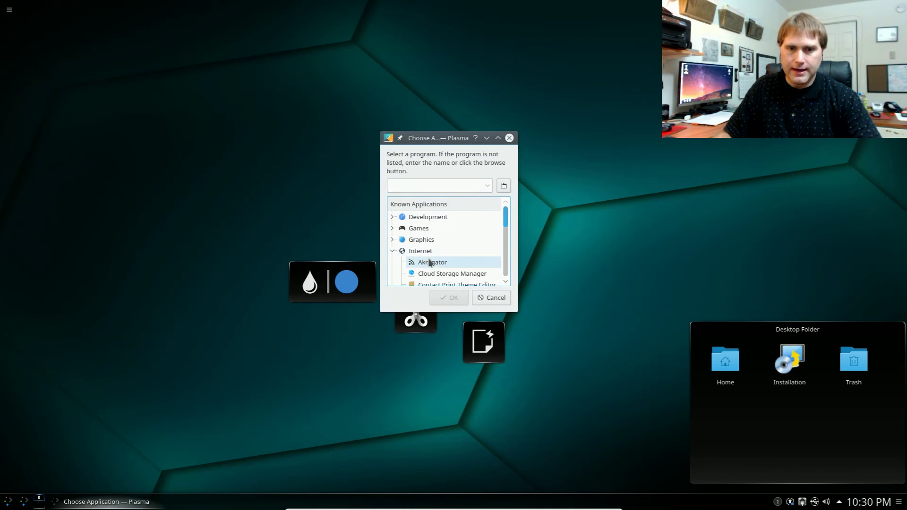
pyautogui.moveTo(506, 218); pyautogui.dragTo(467, 246)
pyautogui.click(449, 251)
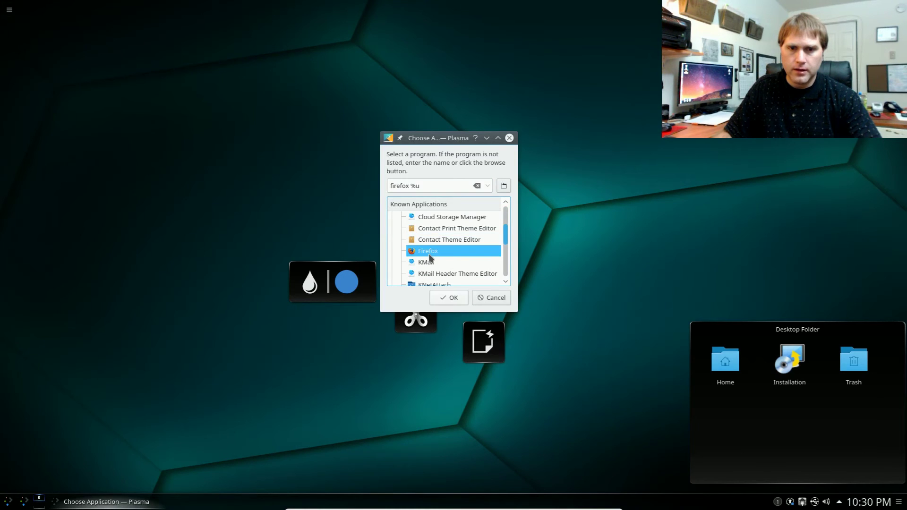
pyautogui.click(451, 298)
# - Add KReversi from Games > Board Games as a second quicklaunch launcher
pyautogui.rightClick(492, 349)
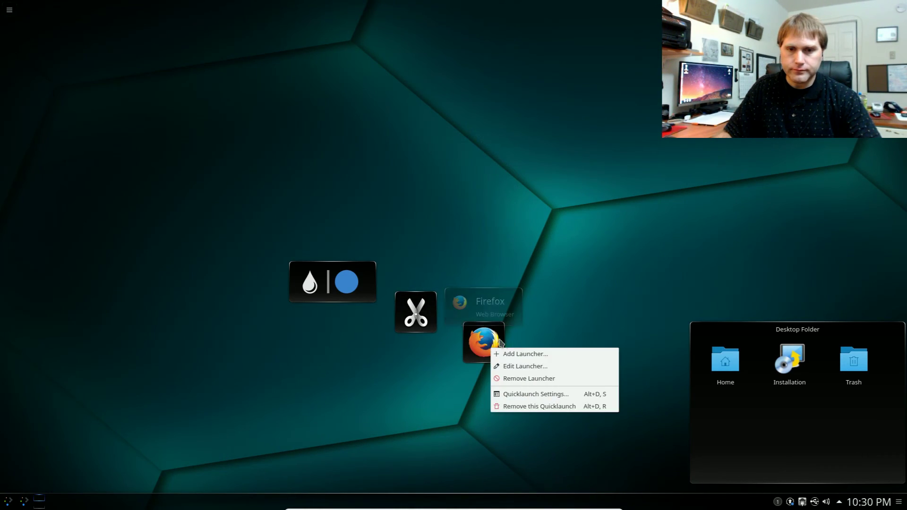
pyautogui.click(530, 359)
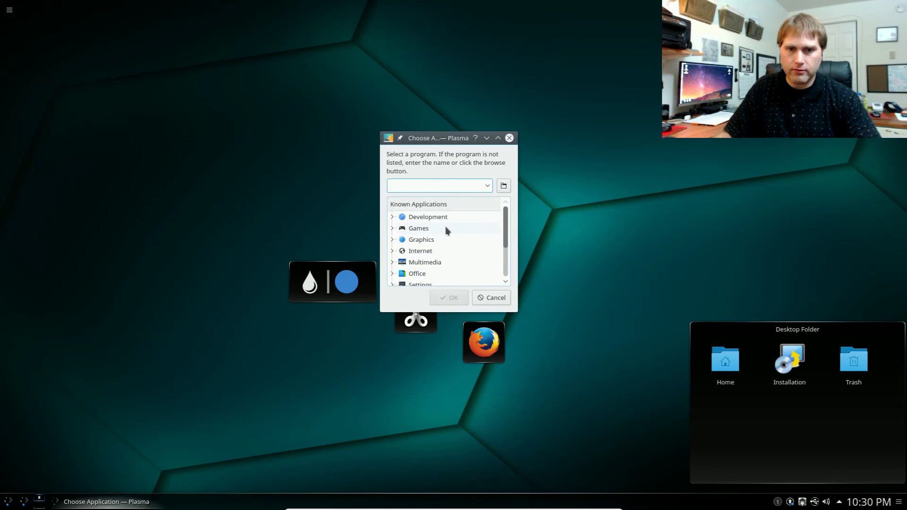
pyautogui.click(400, 231)
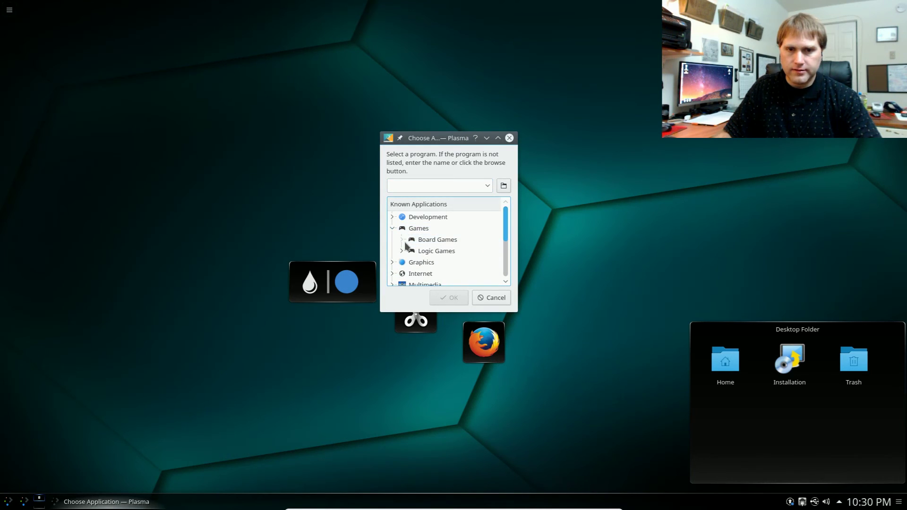
pyautogui.click(402, 240)
pyautogui.click(422, 251)
pyautogui.click(465, 300)
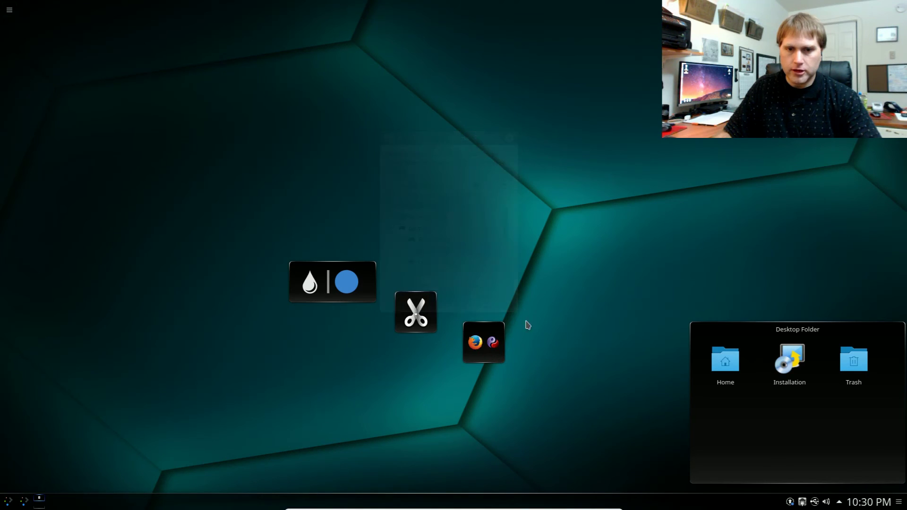
# - Add Dragon Player from Multimedia as the third quicklaunch launcher
pyautogui.rightClick(492, 348)
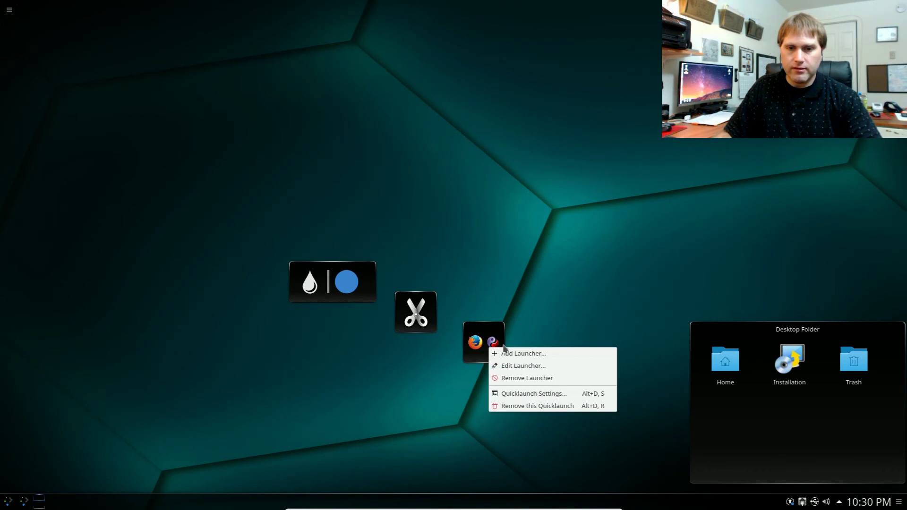
pyautogui.click(511, 352)
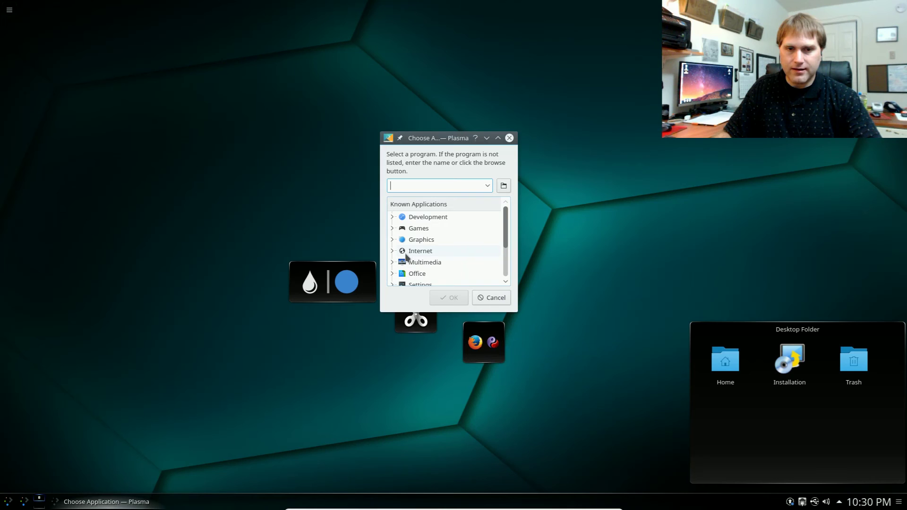
pyautogui.click(392, 263)
pyautogui.click(434, 274)
pyautogui.click(453, 296)
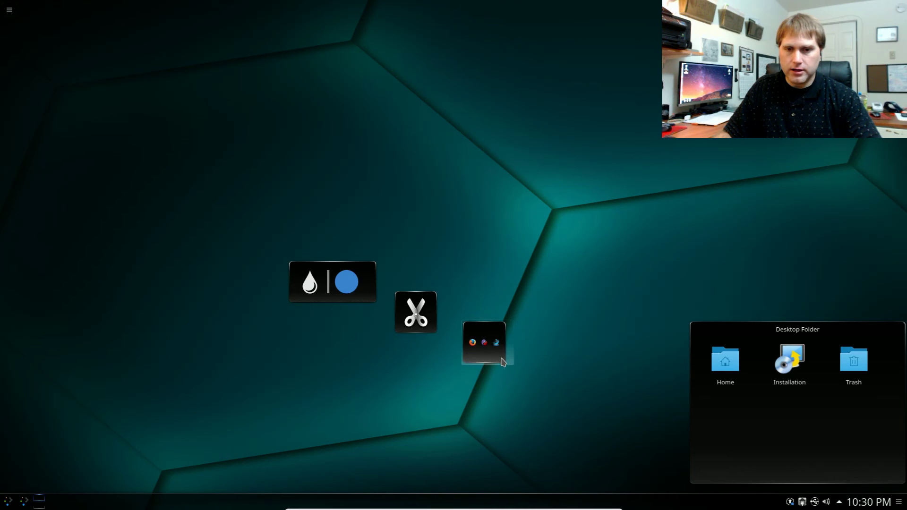
# - Widen the Firefox, KReversi and Dragon Player quicklaunch bar and move it to the top centre
pyautogui.moveTo(502, 349)
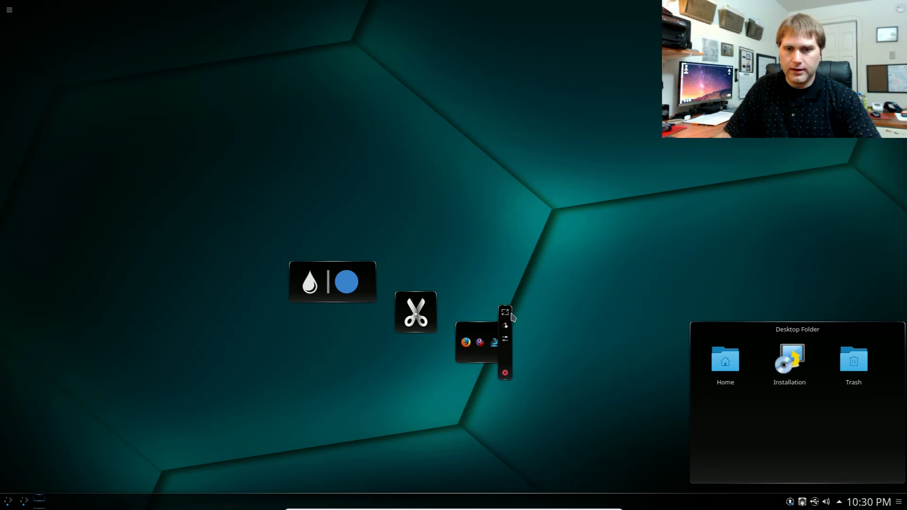
pyautogui.moveTo(506, 313); pyautogui.dragTo(573, 316)
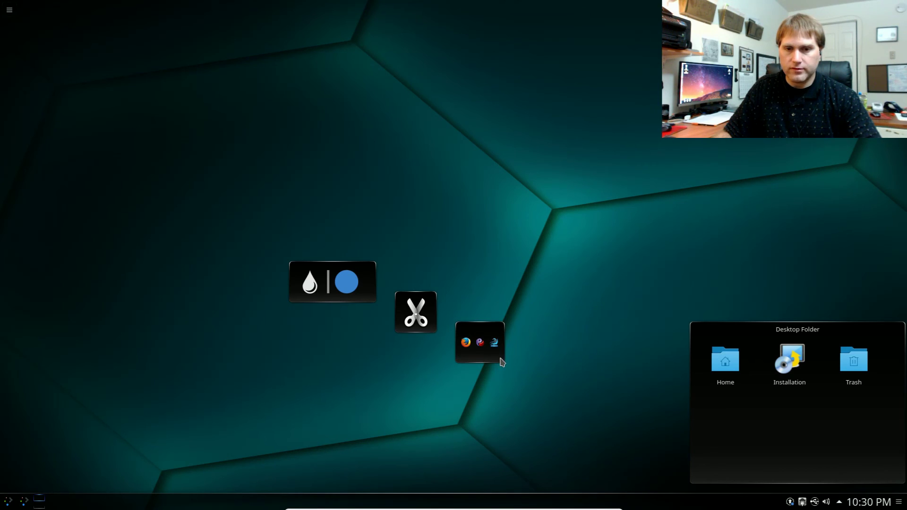
pyautogui.moveTo(502, 362)
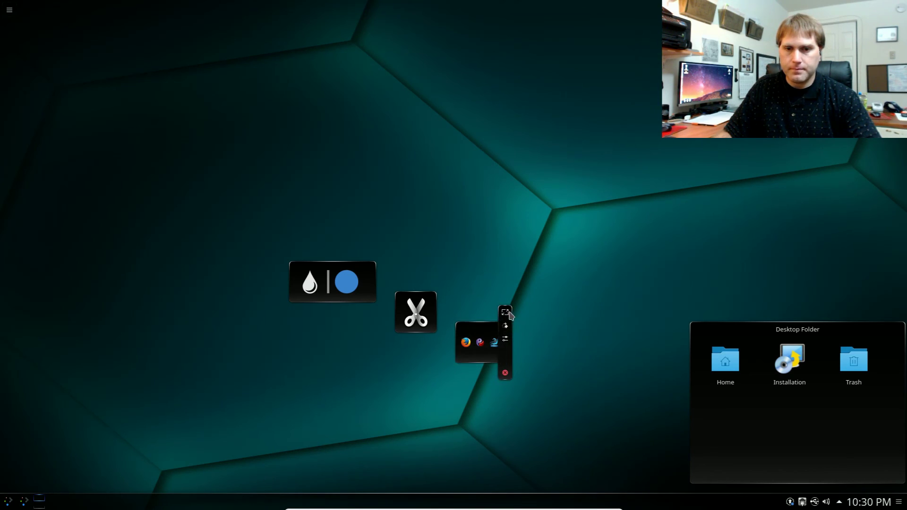
pyautogui.moveTo(506, 314); pyautogui.dragTo(573, 308)
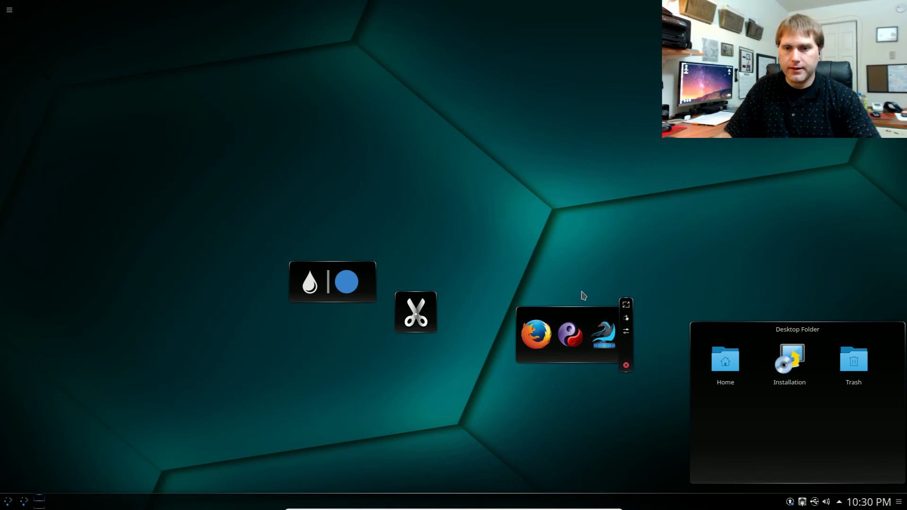
pyautogui.moveTo(582, 332); pyautogui.dragTo(419, 4)
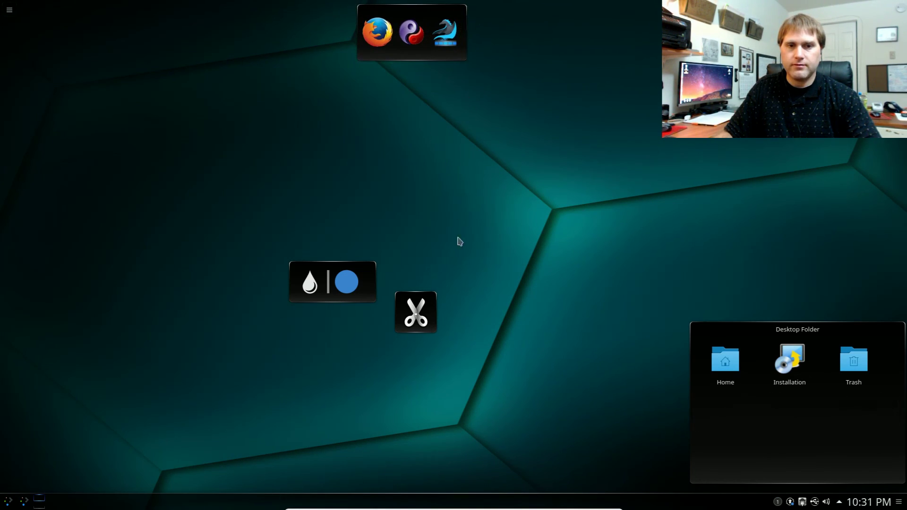
# - Move the clipboard widget above the Desktop Folder
pyautogui.click(415, 318)
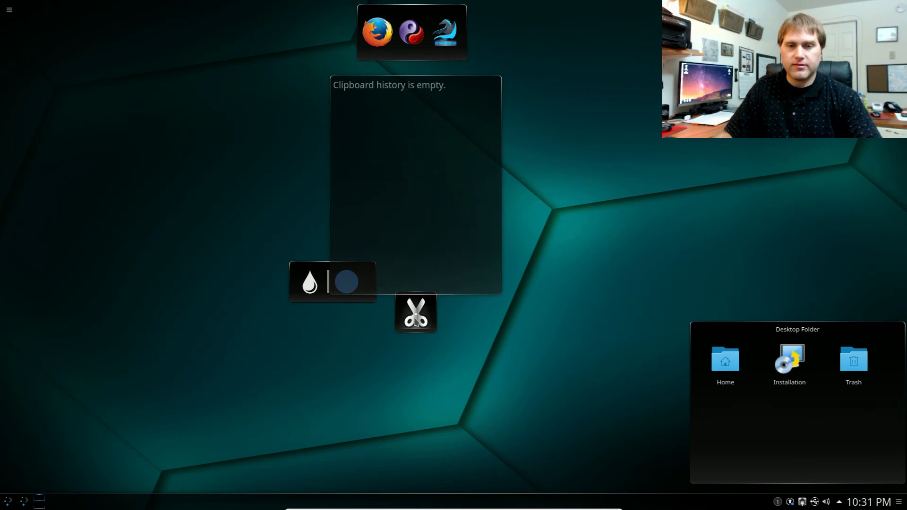
pyautogui.click(416, 317)
pyautogui.moveTo(435, 333); pyautogui.dragTo(905, 312)
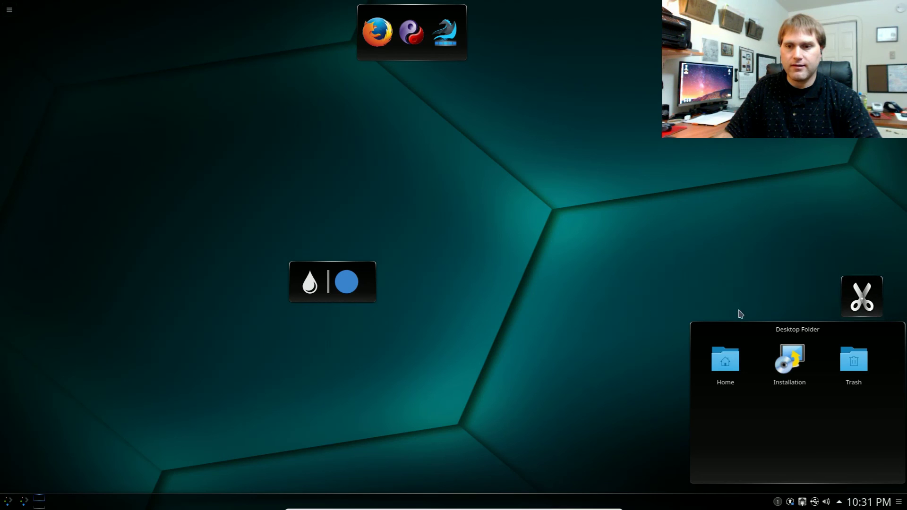
# - Pick the teal background #04696E and then the Firefox icon's orange with the Color Picker
pyautogui.click(302, 285)
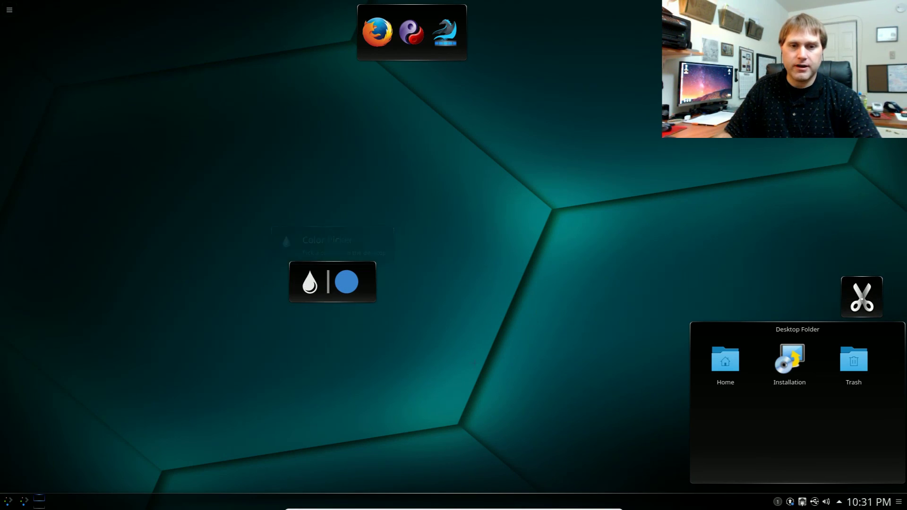
pyautogui.click(491, 386)
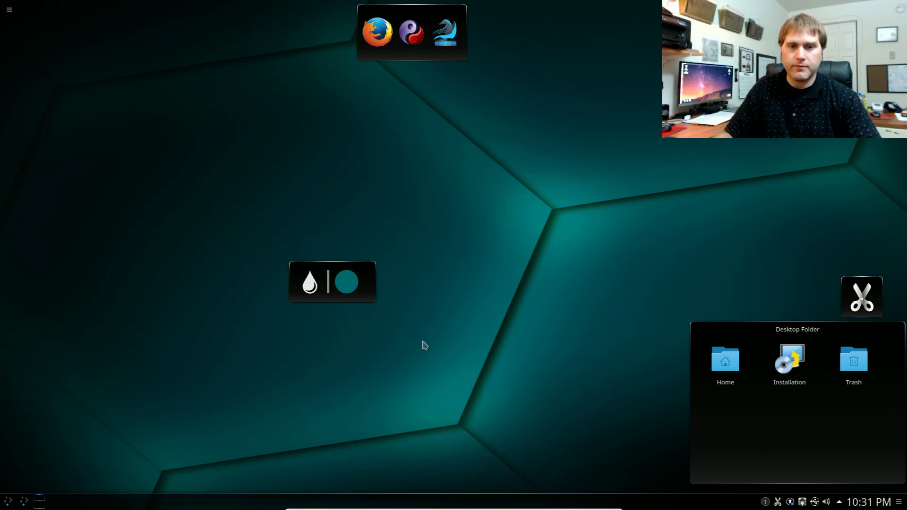
pyautogui.click(347, 286)
pyautogui.click(302, 286)
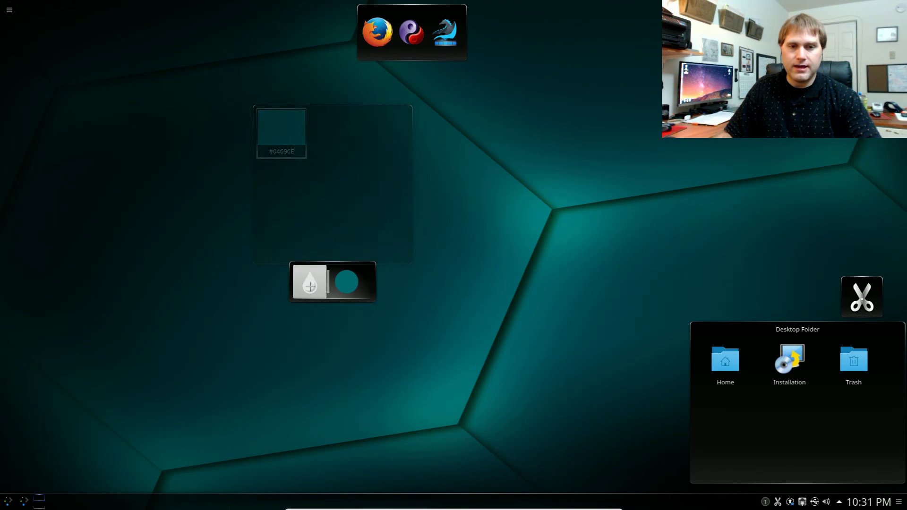
pyautogui.click(368, 40)
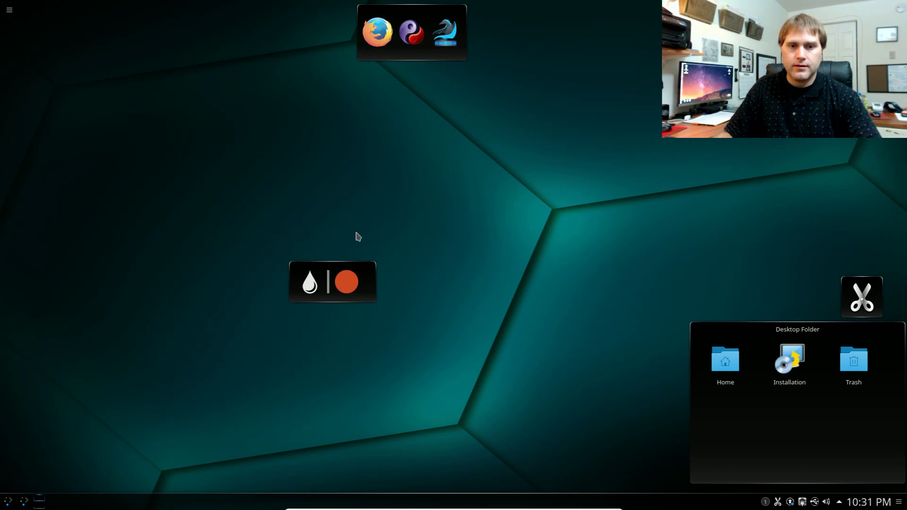
pyautogui.click(349, 281)
# - Copy the orange as 210, 73, 38, then as hex #d24926
pyautogui.click(314, 125)
pyautogui.click(278, 134)
pyautogui.click(283, 133)
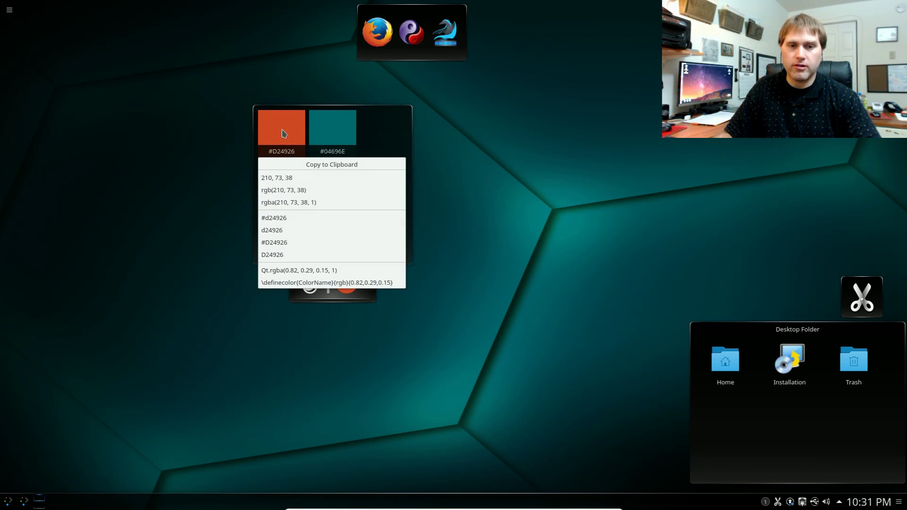
pyautogui.click(293, 178)
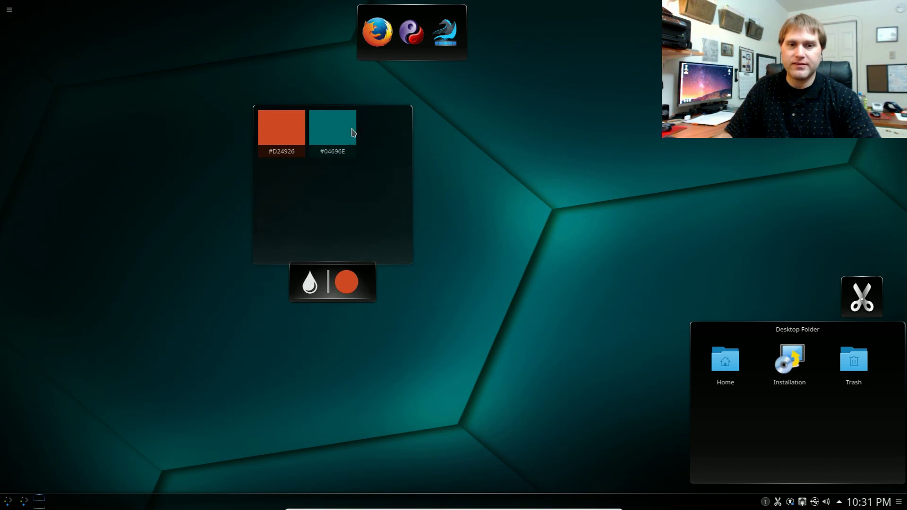
pyautogui.click(344, 133)
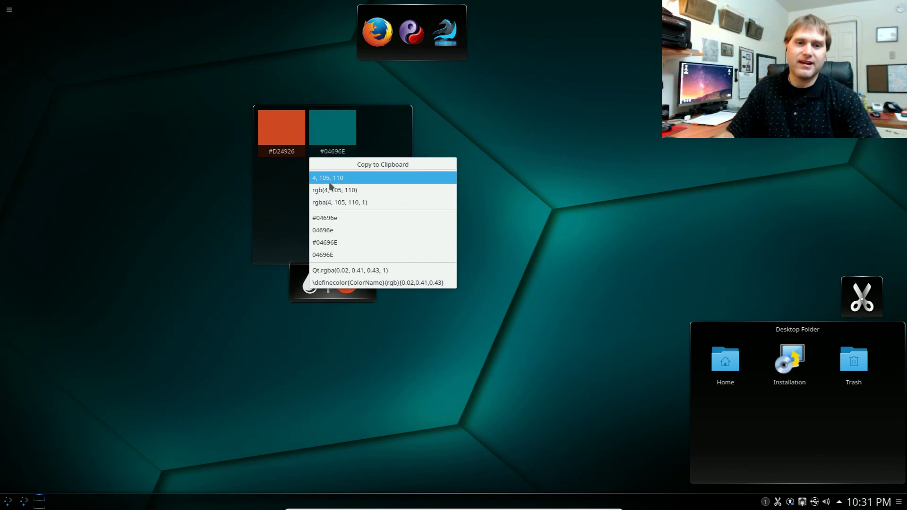
pyautogui.click(276, 134)
pyautogui.click(285, 144)
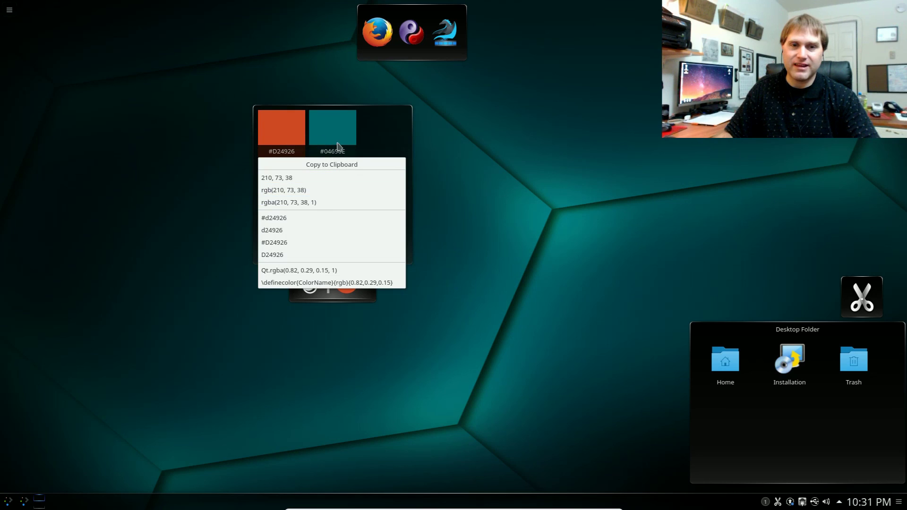
pyautogui.click(295, 220)
pyautogui.click(485, 215)
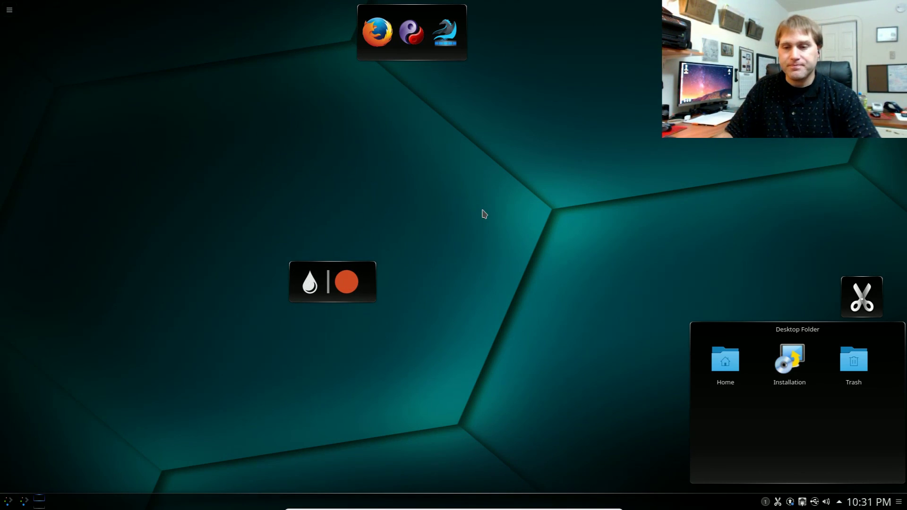